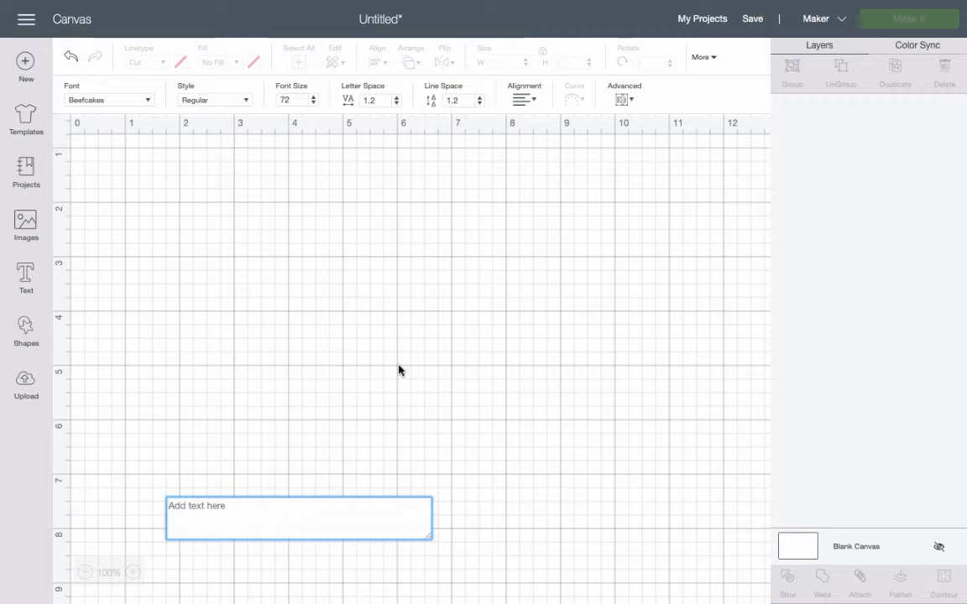
- Enter "Hello" in the new text box and move the word to the upper part of the canvas
text(Hello)
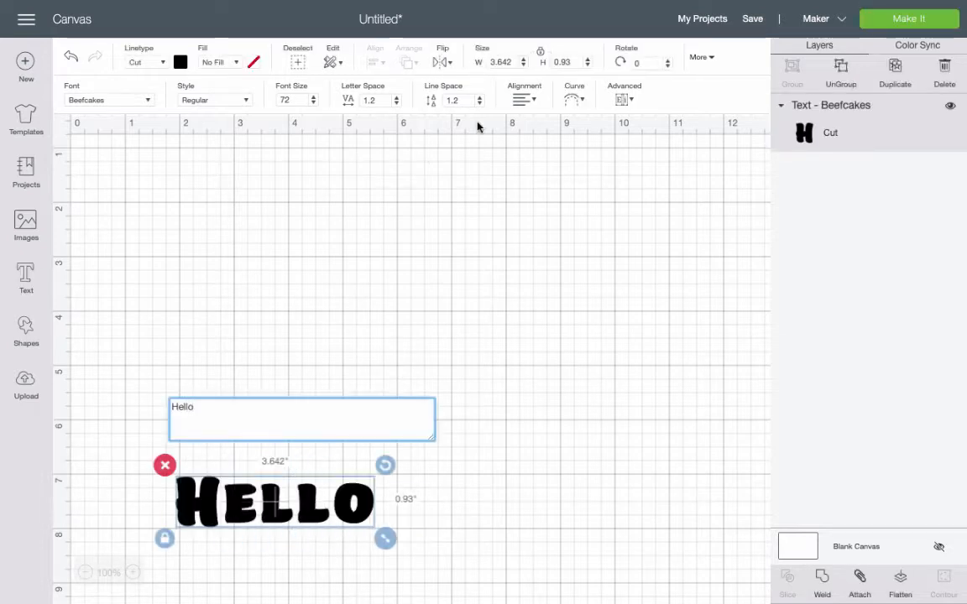
click(583, 296)
drag(250, 507, 292, 256)
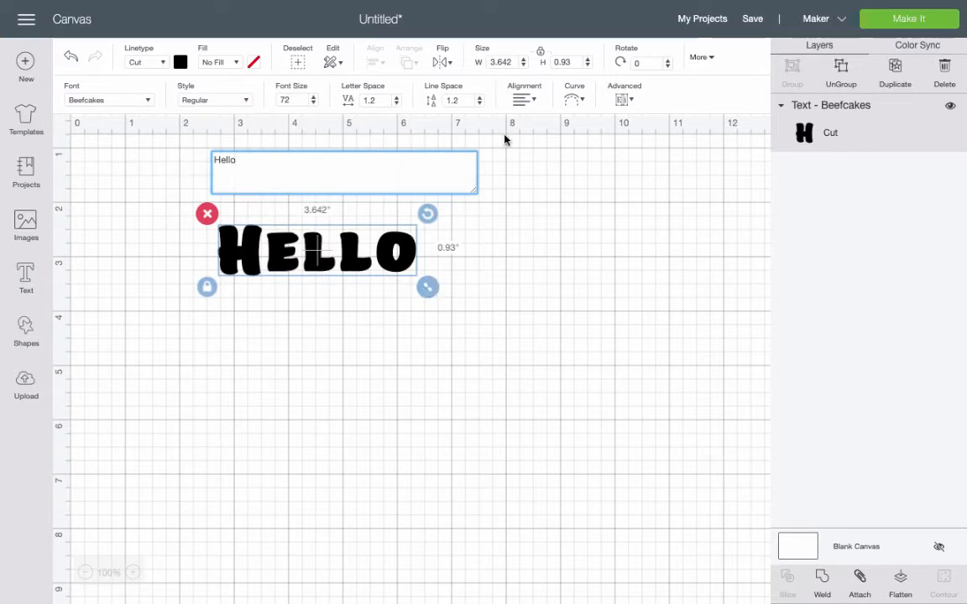
- Set the Hello text's width to 7 inches and change its material colour to light purple
click(506, 62)
text(7)
key(Tab)
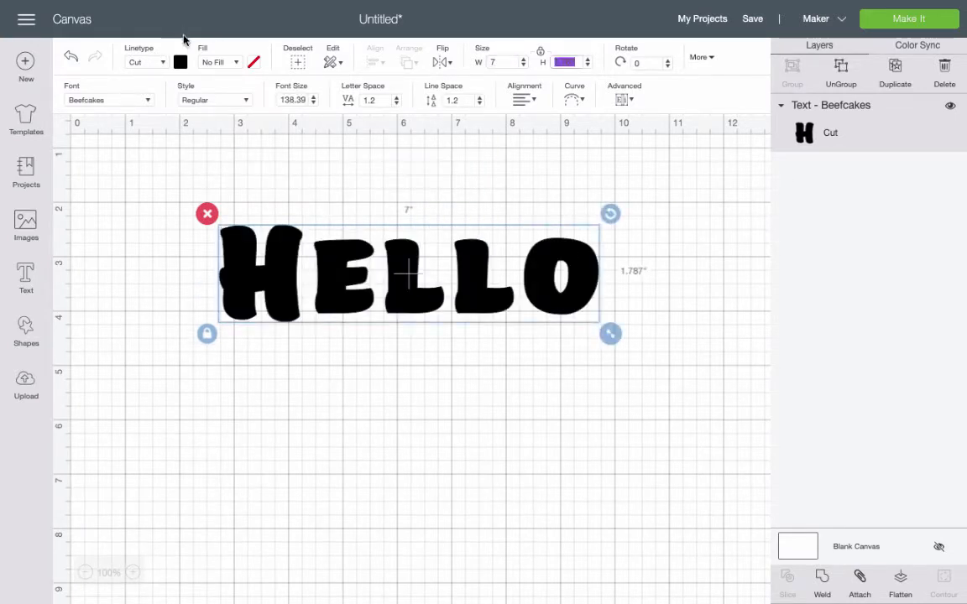
click(181, 62)
click(215, 141)
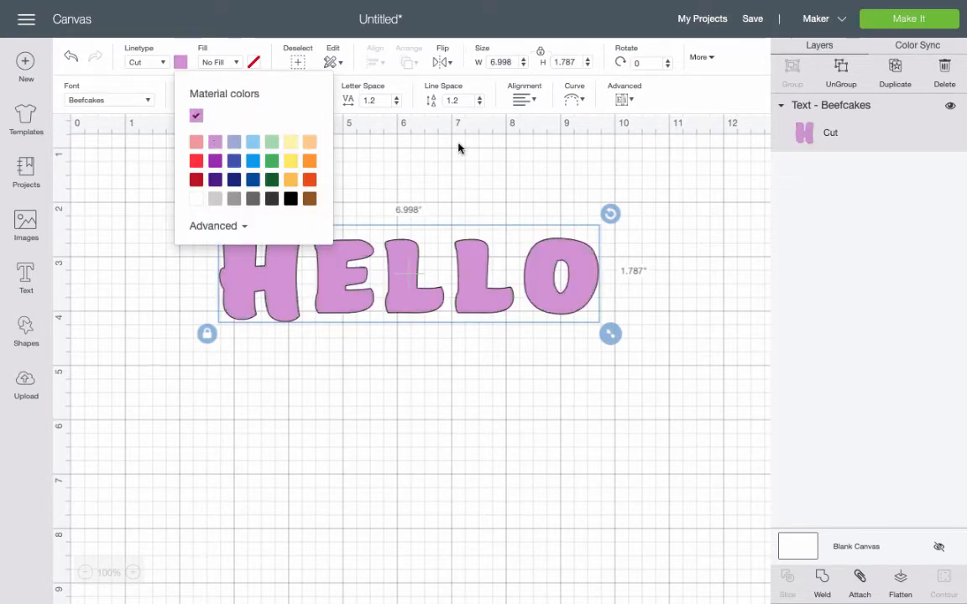
- Duplicate the purple Hello text and colour the copy black
click(896, 81)
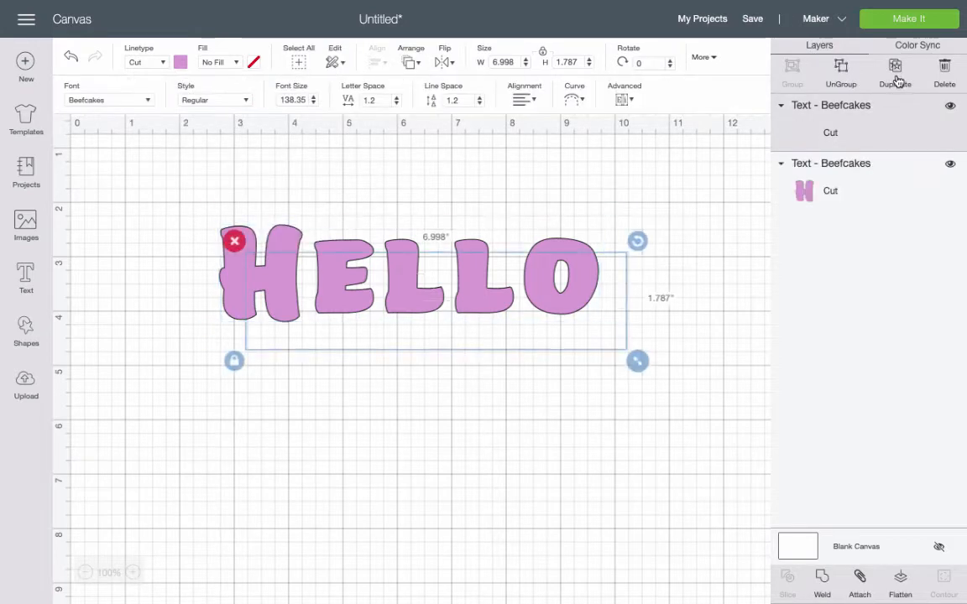
click(180, 63)
click(291, 199)
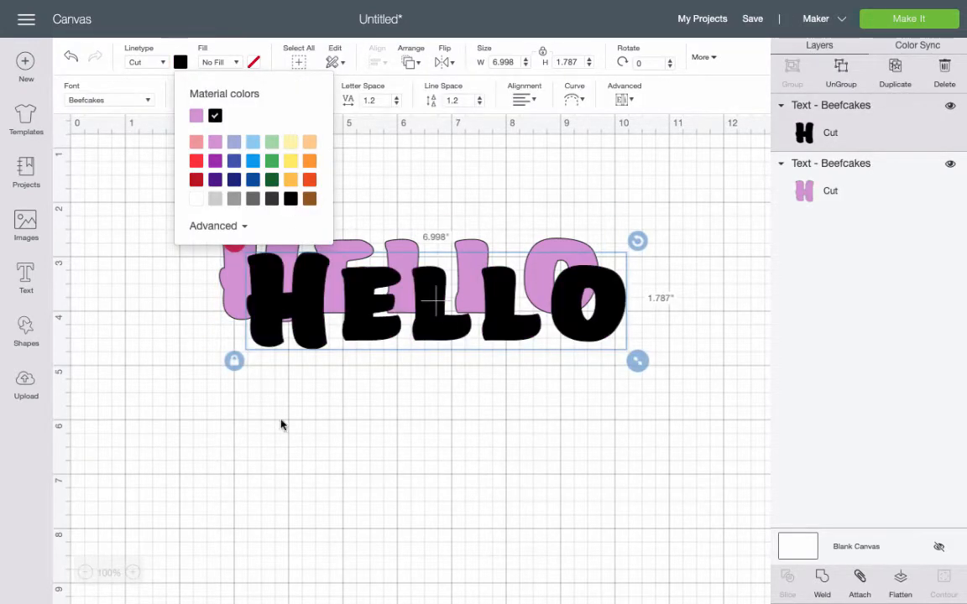
- Move the black Hello below the purple one and send it to the back
click(314, 369)
drag(310, 279, 269, 373)
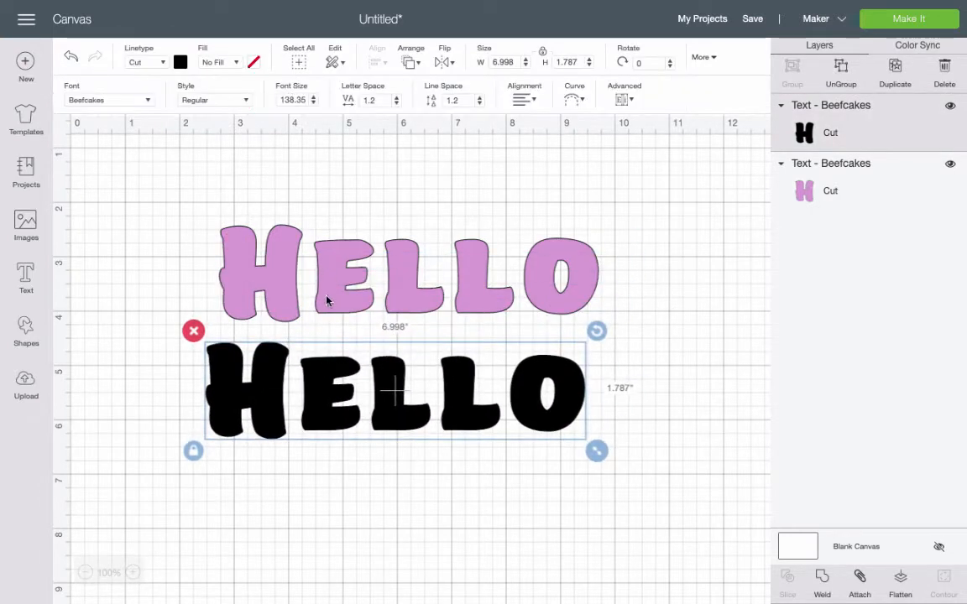
click(411, 62)
click(447, 92)
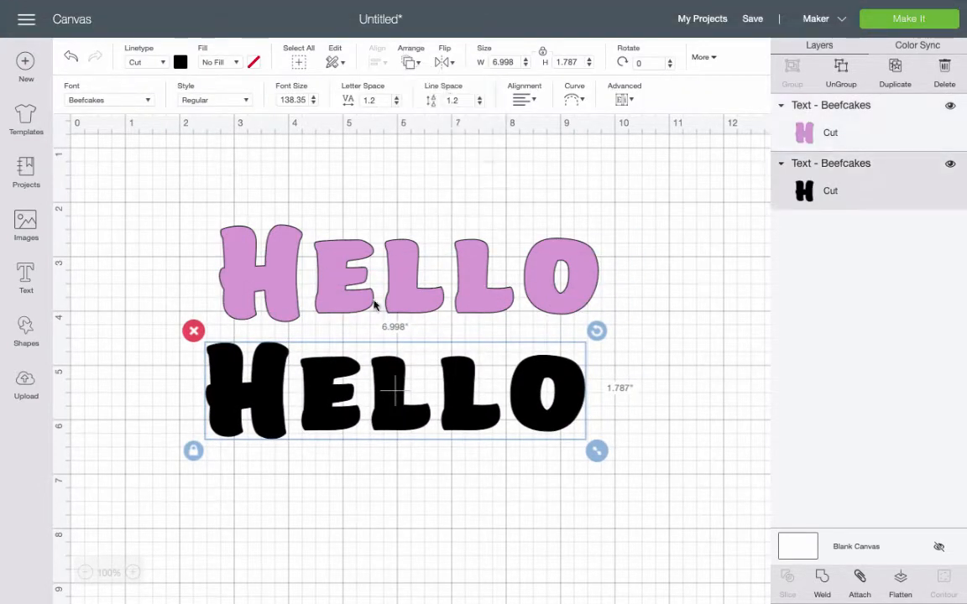
click(442, 479)
- Ungroup the purple and the black Hello into individual letters
click(276, 259)
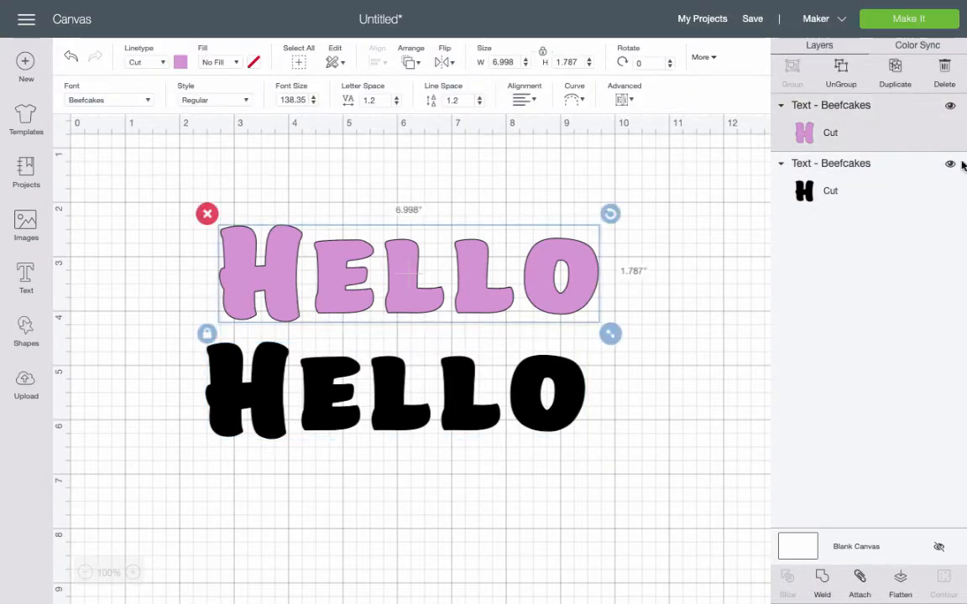
click(847, 71)
click(401, 397)
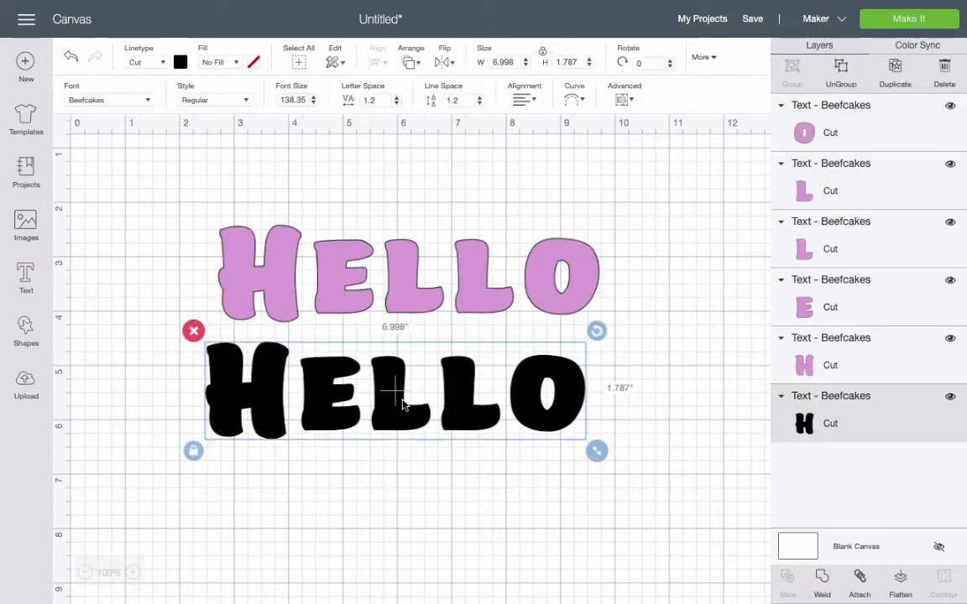
click(841, 74)
click(550, 533)
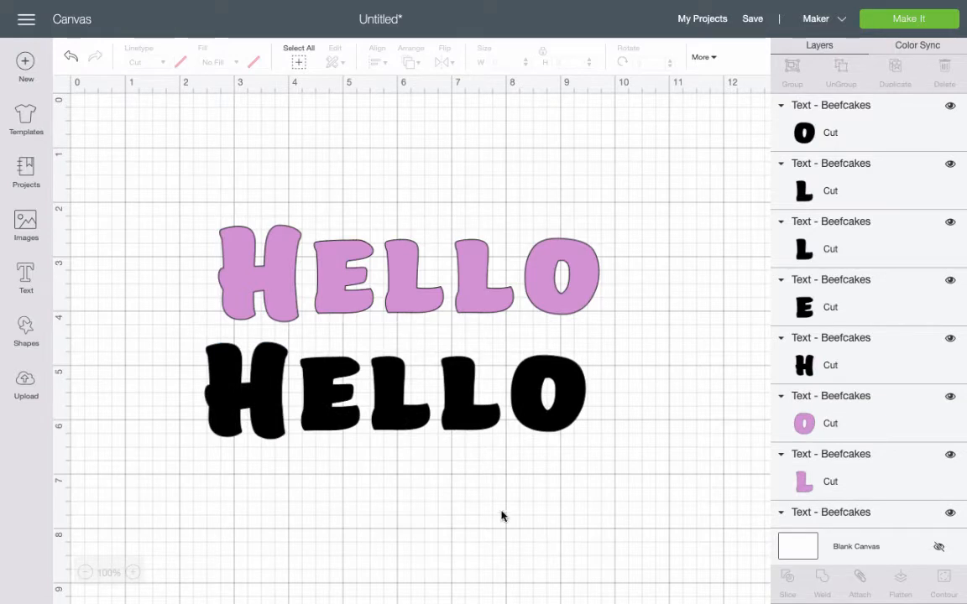
- Nudge the purple H slightly upward and send all five purple letters to the front of the black ones
click(271, 264)
mouse_move(270, 264)
mouse_down()
mouse_move(260, 359)
mouse_move(271, 256)
mouse_up()
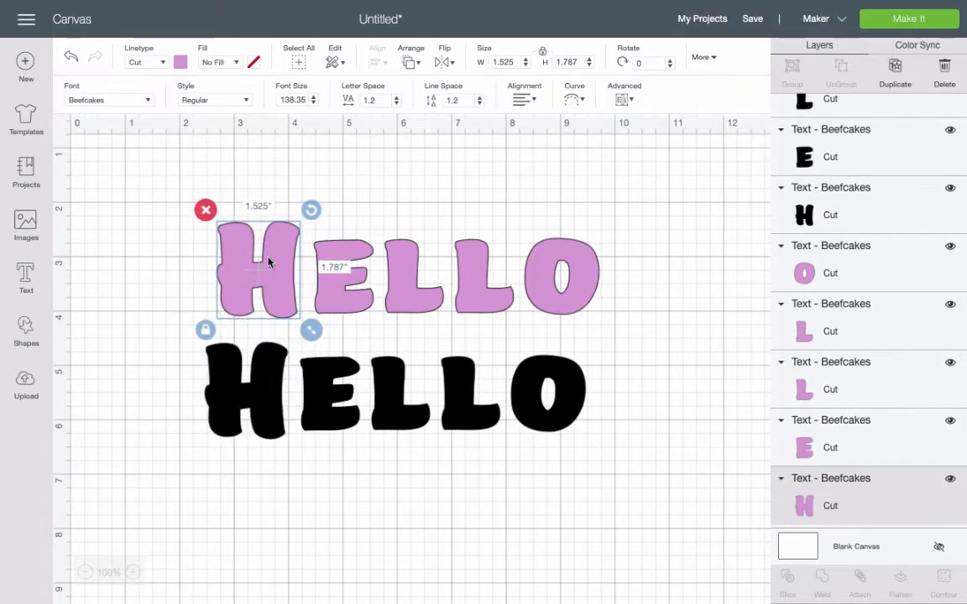
click(658, 455)
drag(146, 206, 612, 317)
click(420, 63)
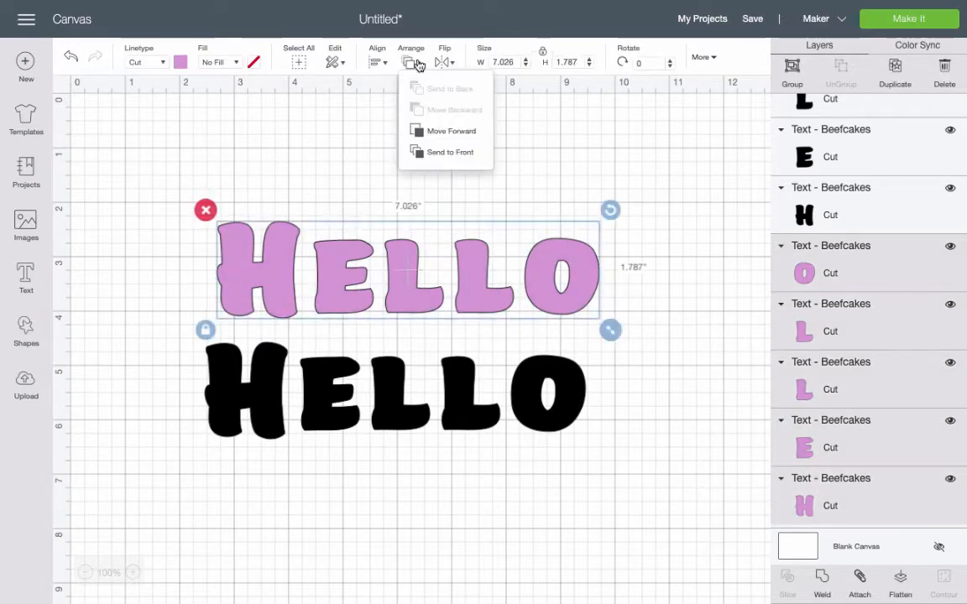
click(443, 153)
click(519, 556)
- Enlarge the black H proportionally to 1.75 inches wide and centre the purple H on top of it
drag(267, 266, 256, 386)
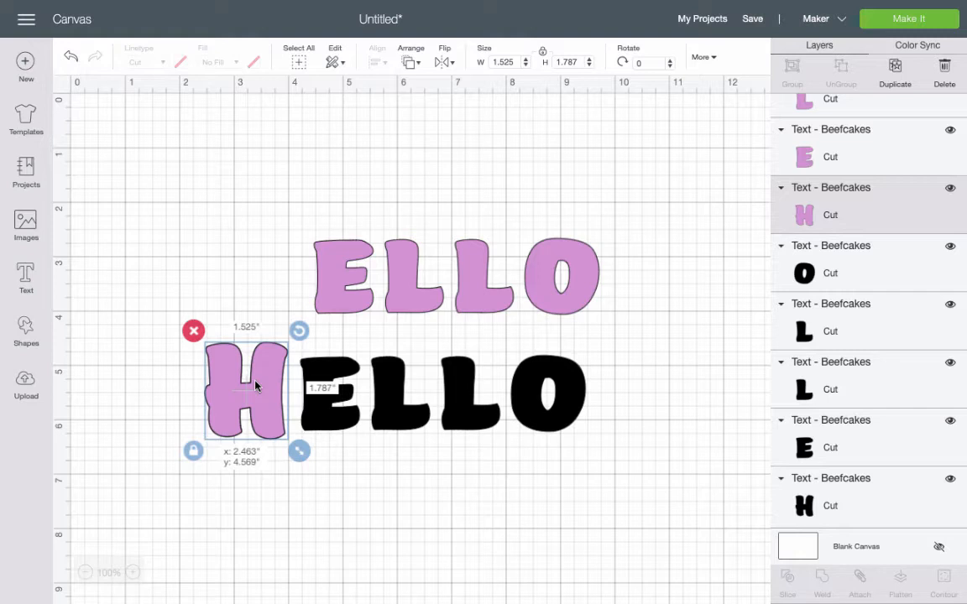
drag(256, 385, 255, 328)
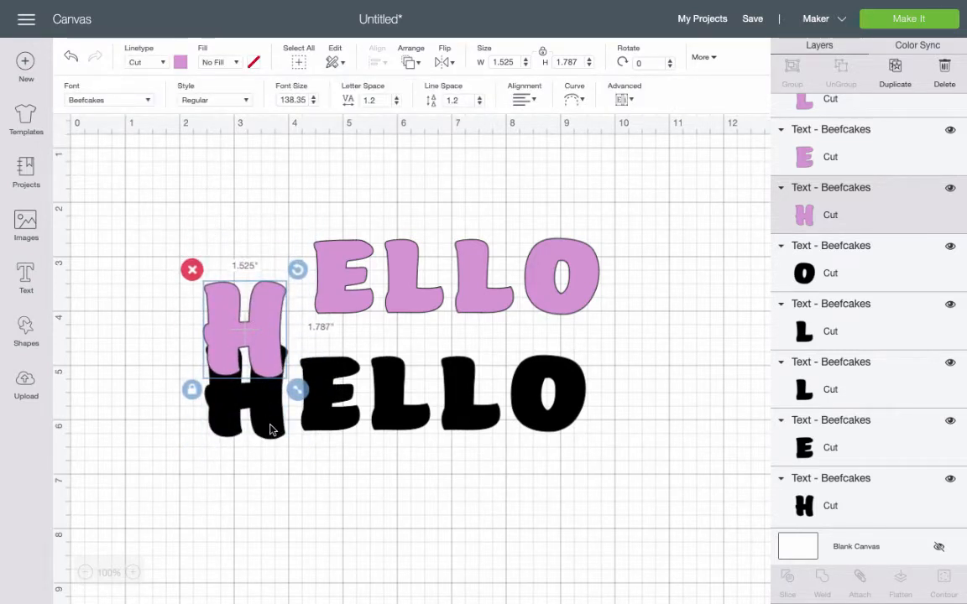
click(270, 429)
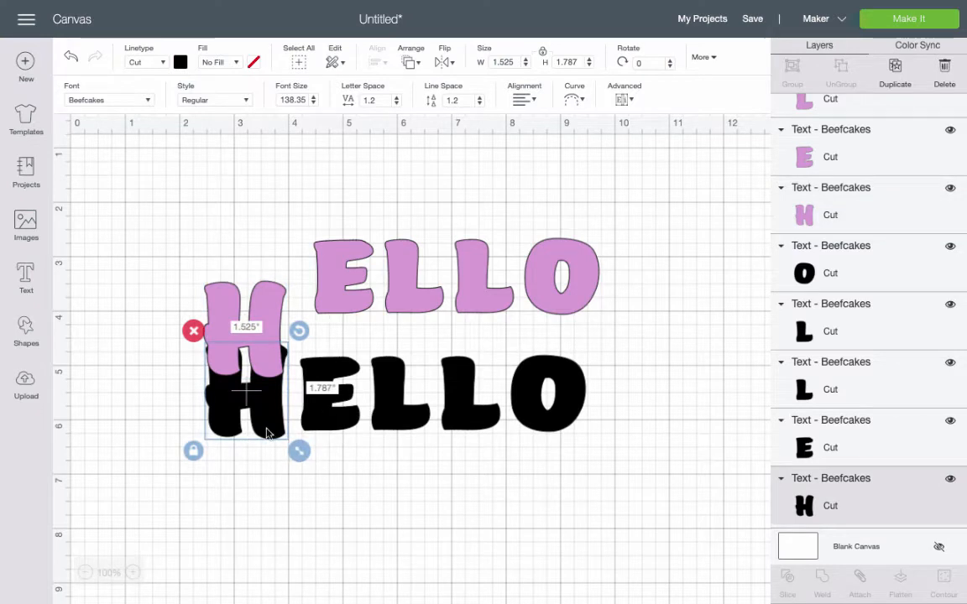
click(507, 61)
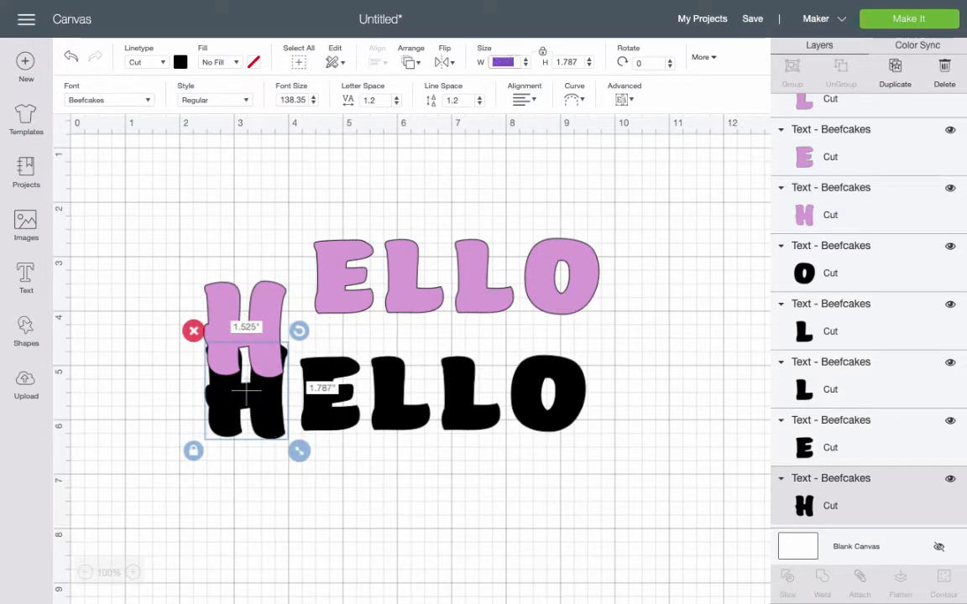
text(1.75)
key(Return)
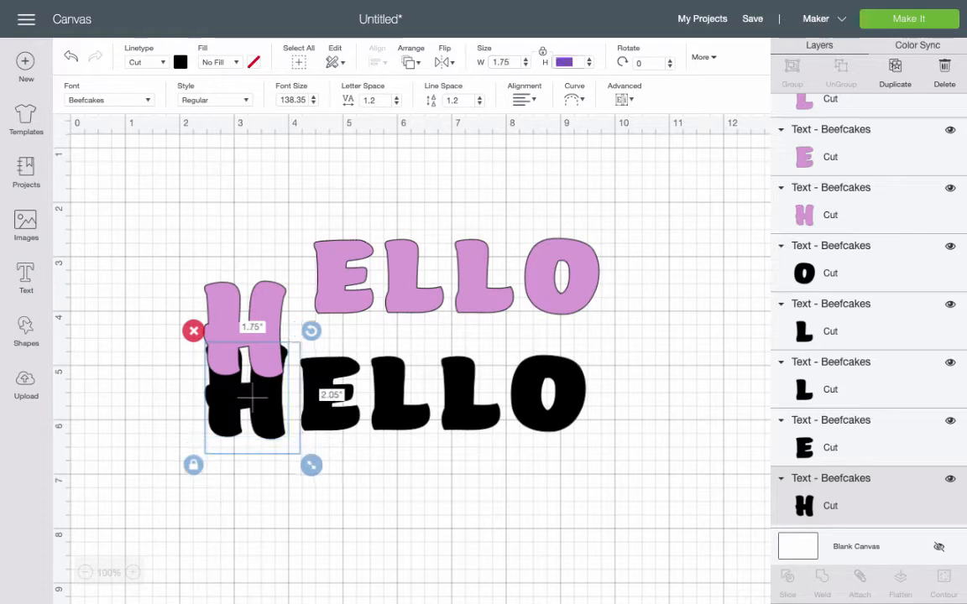
click(325, 527)
drag(266, 340, 272, 410)
- Enlarge the black E to about 1.42 inches wide, align it beside the H, and place the purple E on it
click(353, 417)
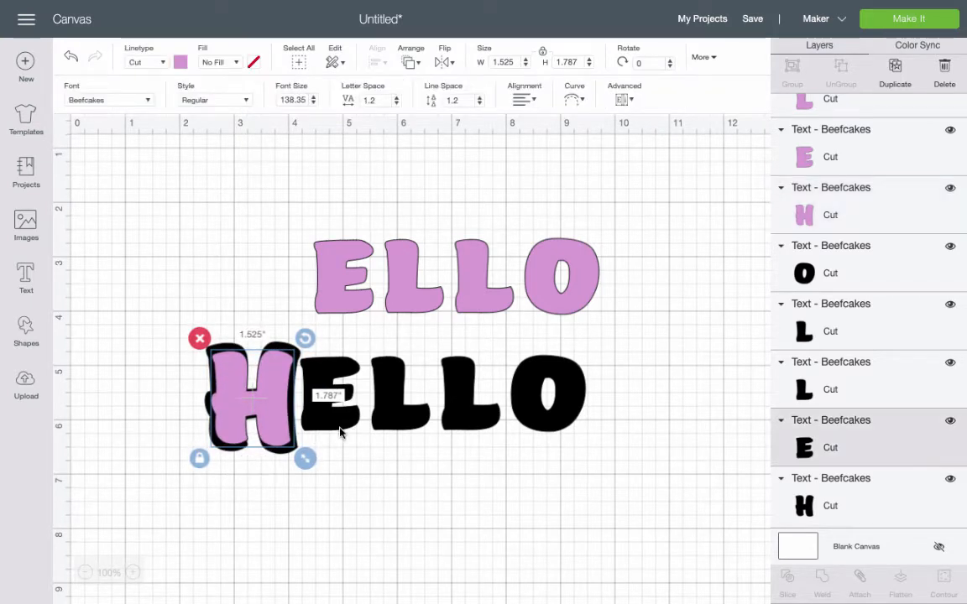
drag(376, 463, 386, 467)
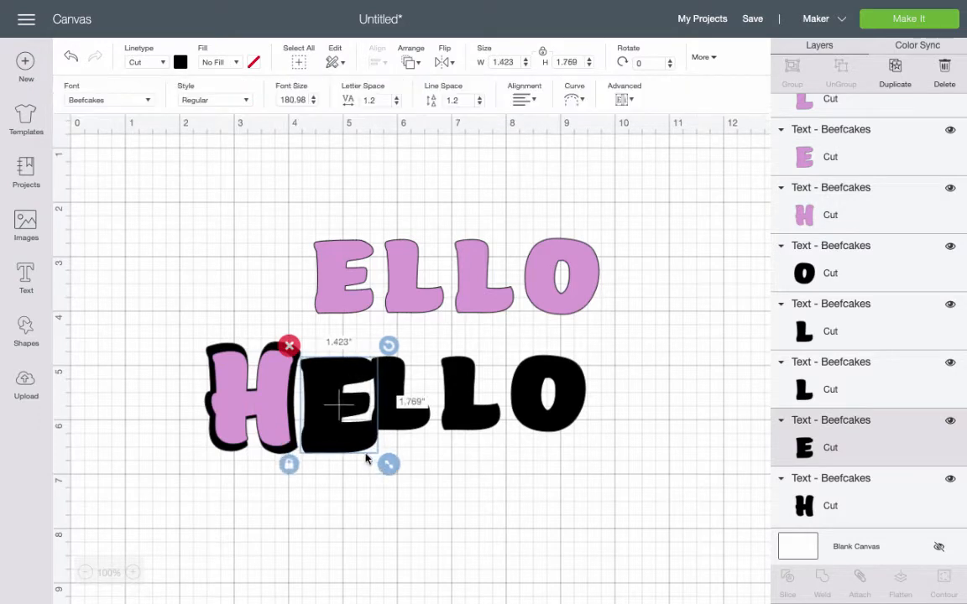
drag(335, 404, 333, 398)
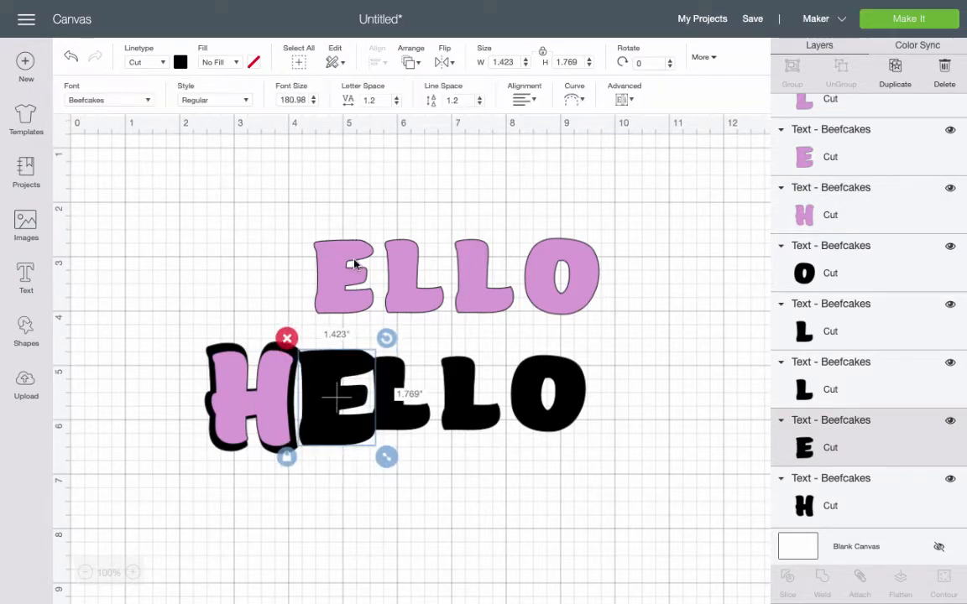
drag(341, 262, 334, 377)
click(439, 495)
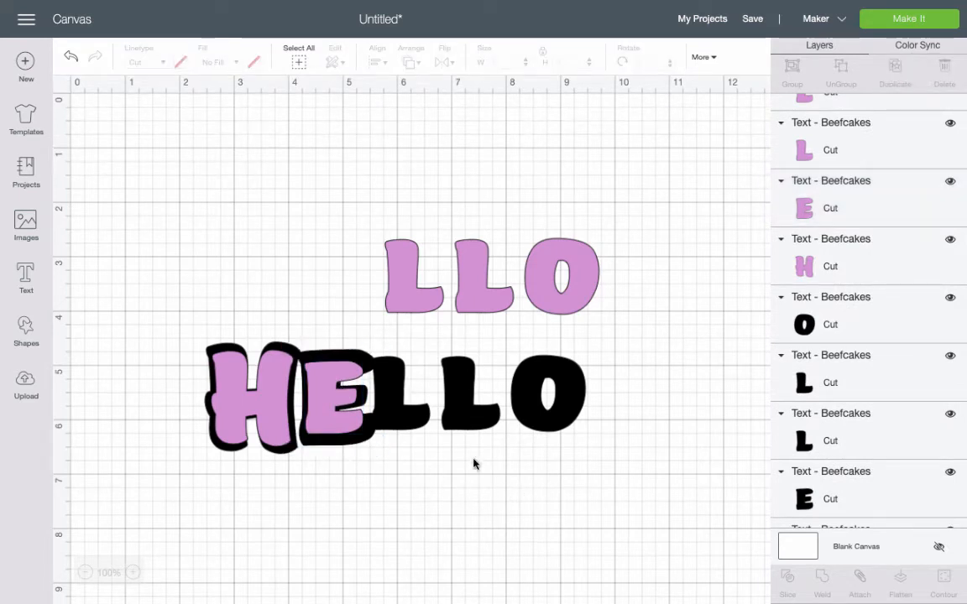
- Delete all the purple and black letters from the canvas
drag(174, 194, 550, 550)
key(Delete)
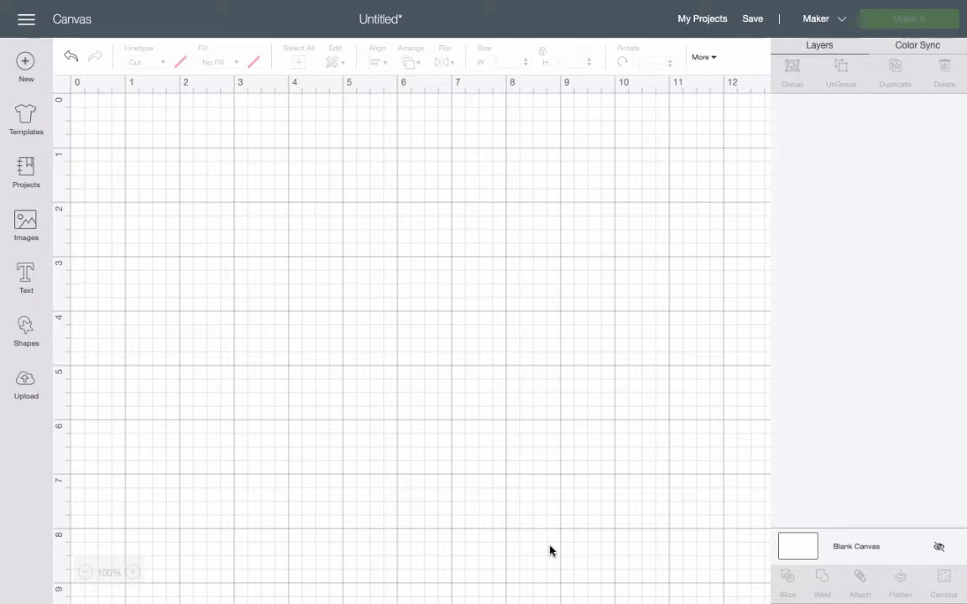
- Switch to the open Inkscape document and make Word the active layer
key(ctrl+Up)
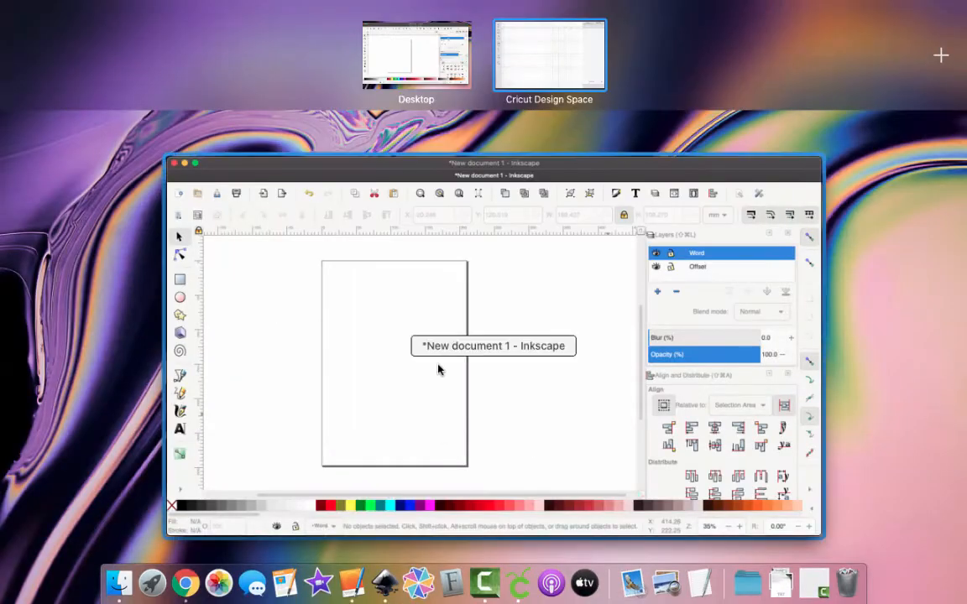
click(492, 388)
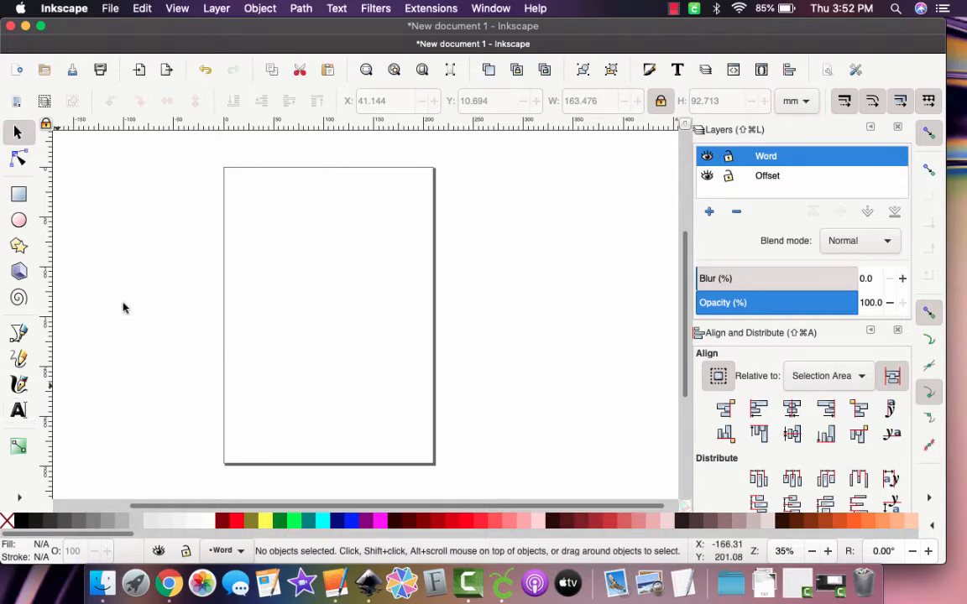
double_click(773, 158)
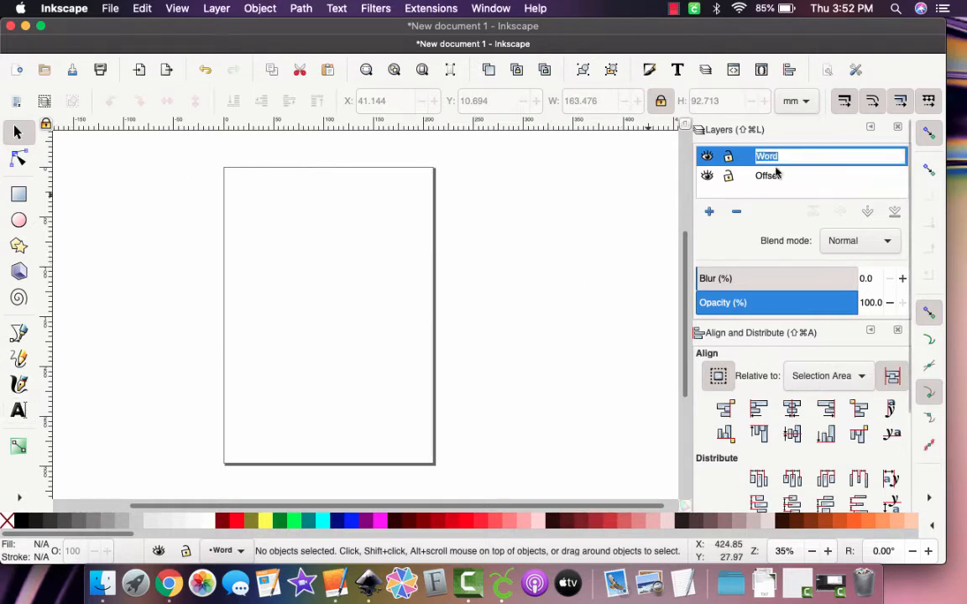
click(735, 177)
click(730, 156)
click(740, 178)
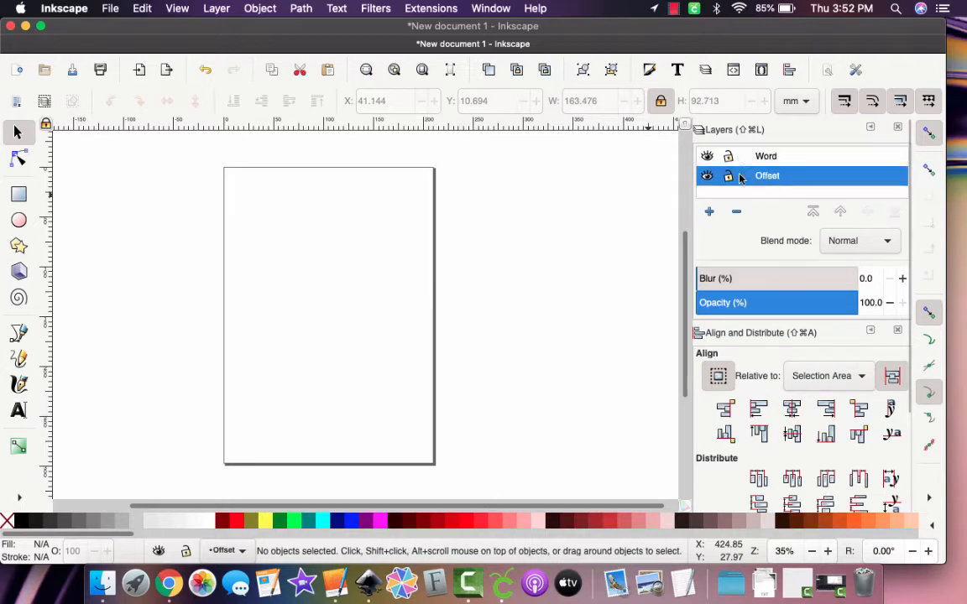
click(740, 158)
click(740, 177)
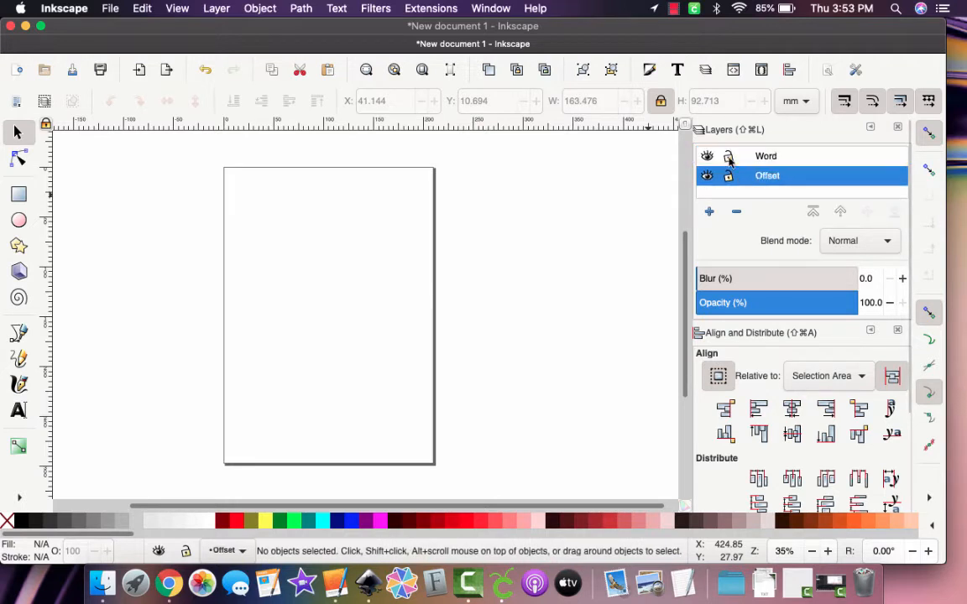
click(741, 159)
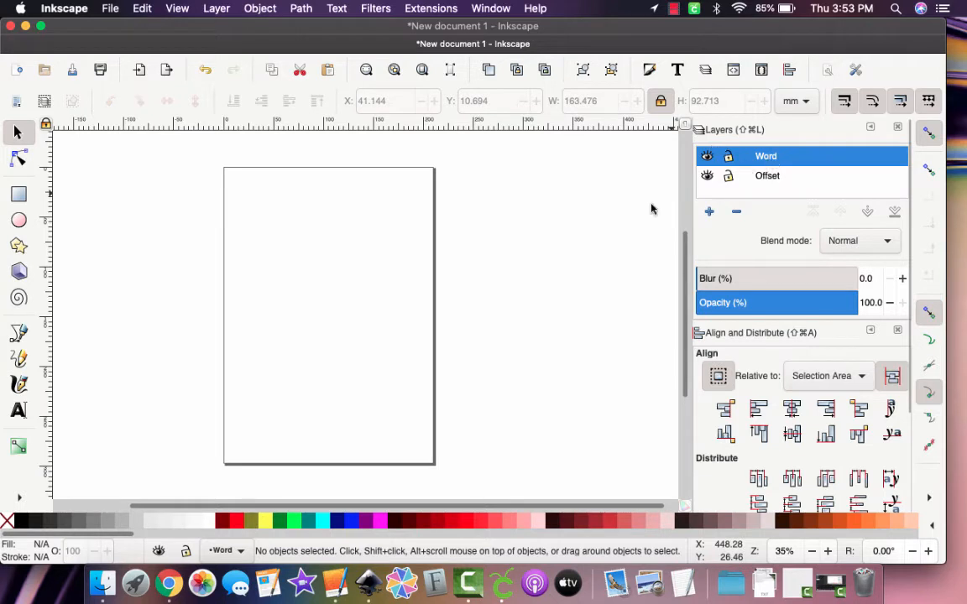
- Add the text "Hello" near the middle of the page on the Word layer
click(18, 410)
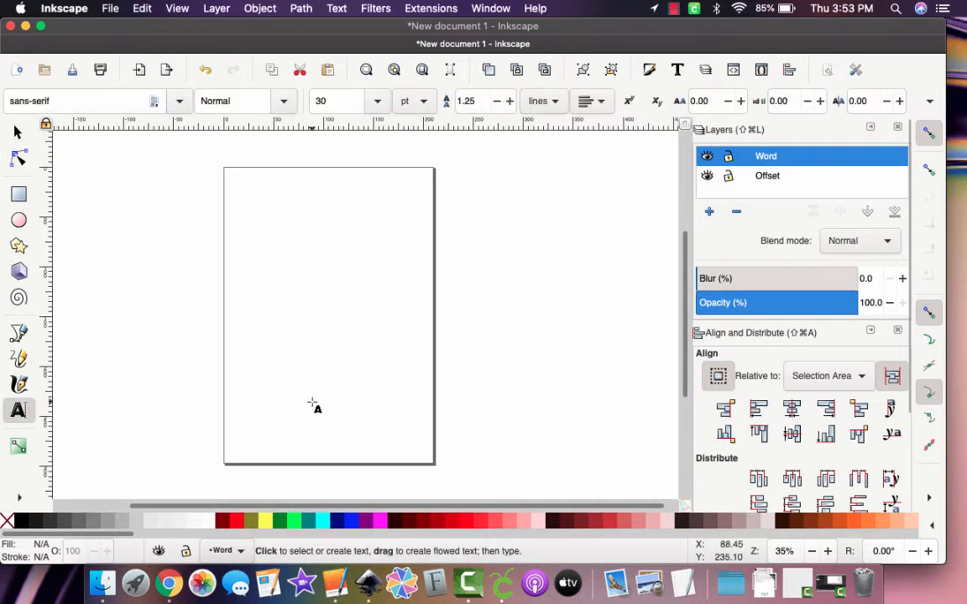
click(272, 315)
text(Hello)
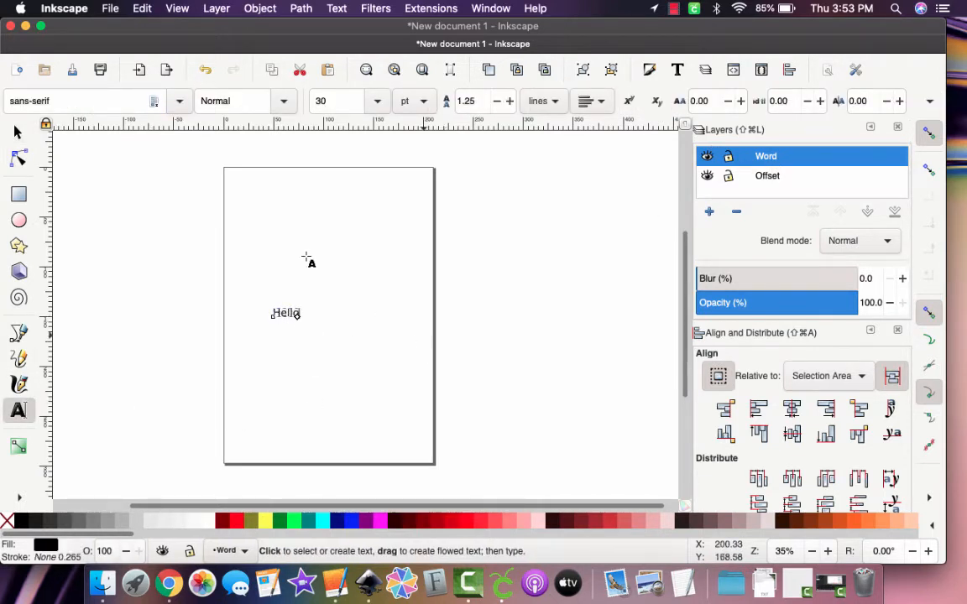
- Set the Hello text's font to Misses and scale it up to about 132 mm wide and 75 mm high
click(81, 93)
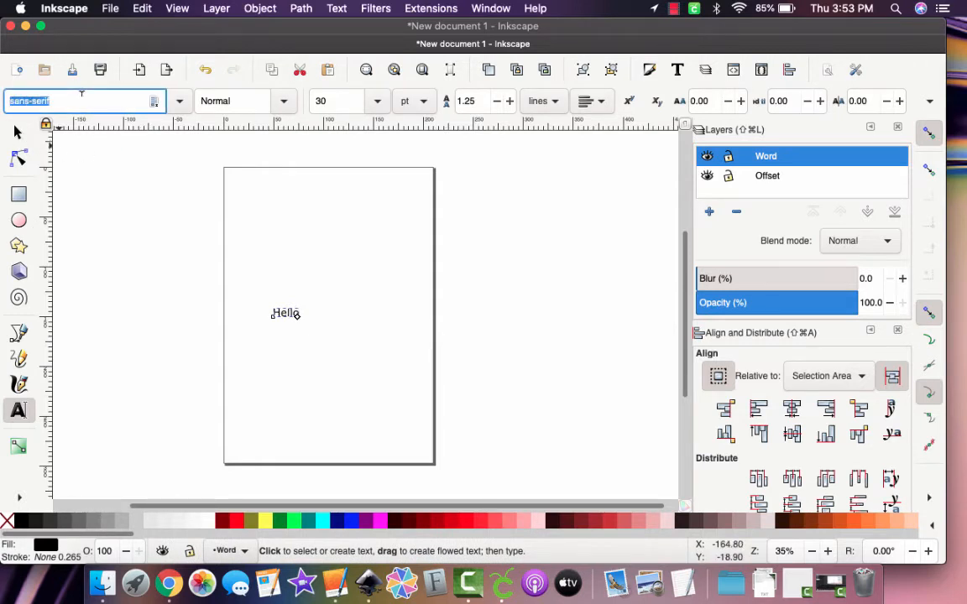
text(misses)
click(21, 121)
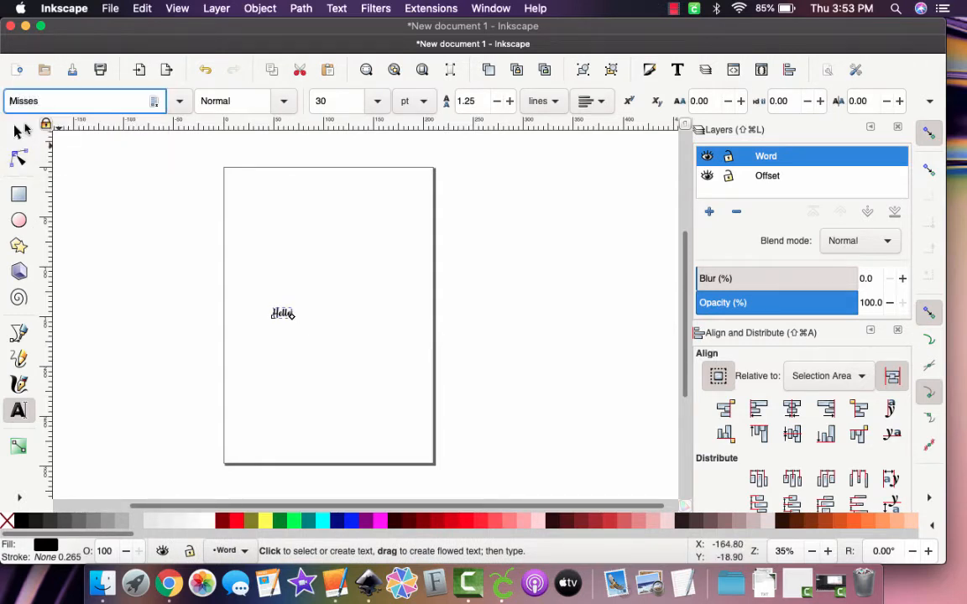
click(17, 132)
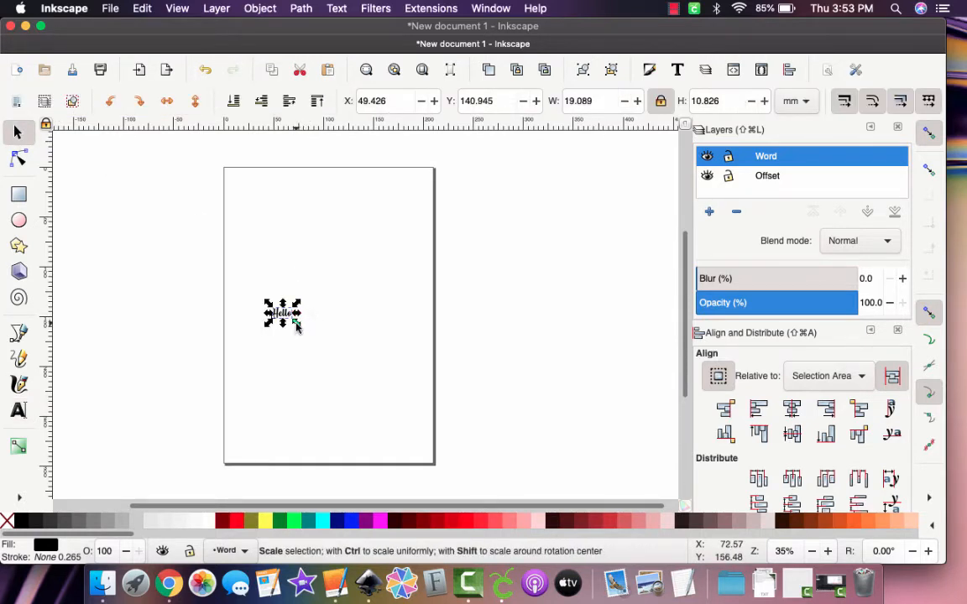
drag(295, 324, 410, 408)
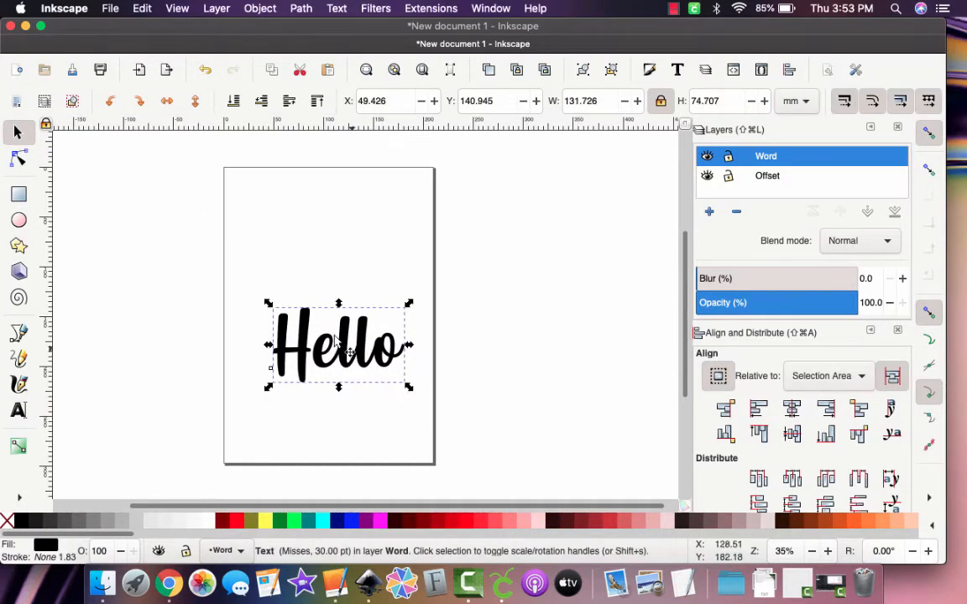
- Enlarge the Hello text to about 170 mm wide and 96 mm high around the page centre, and convert the object to a path
drag(297, 314, 263, 270)
drag(377, 347, 417, 378)
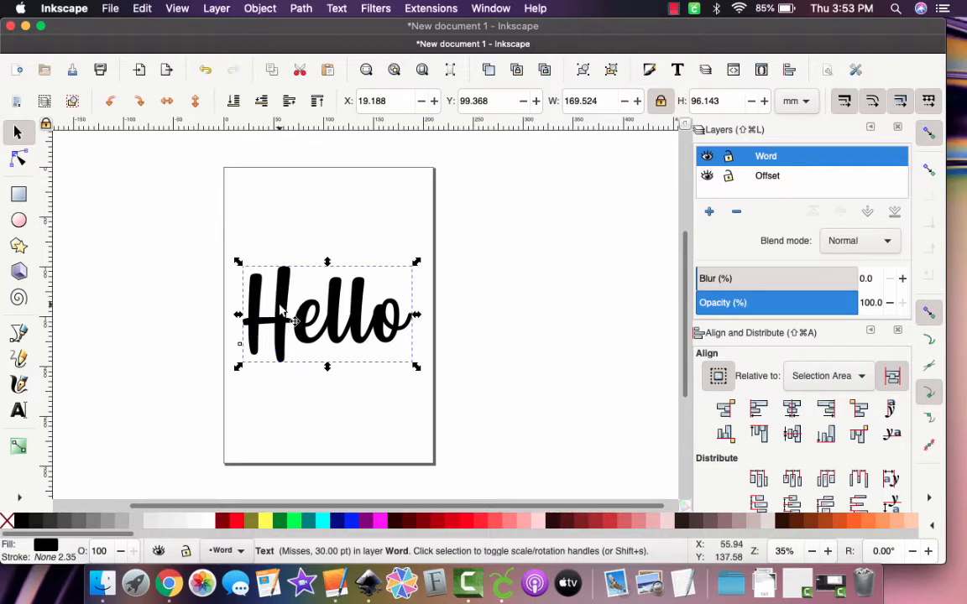
click(302, 9)
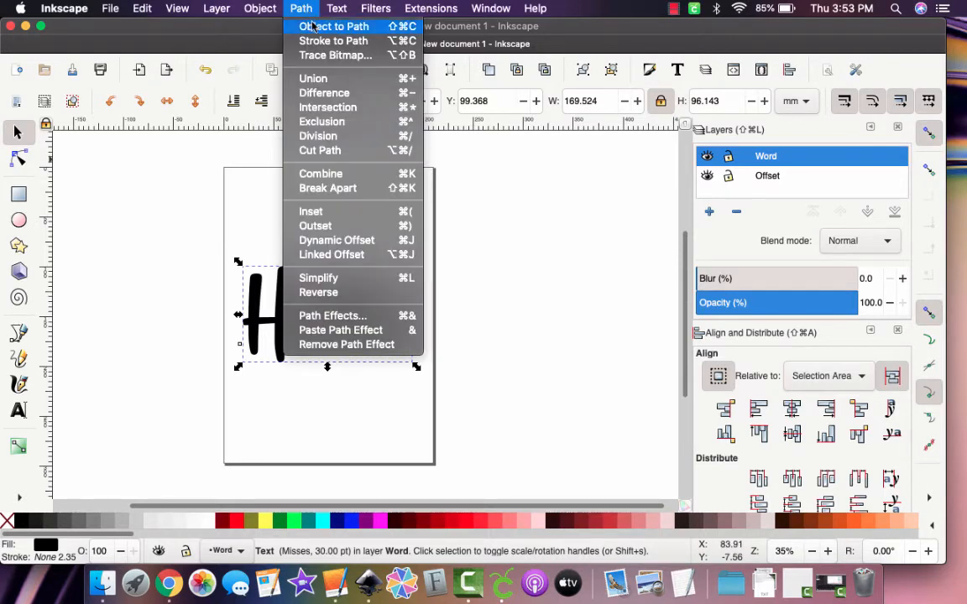
click(315, 29)
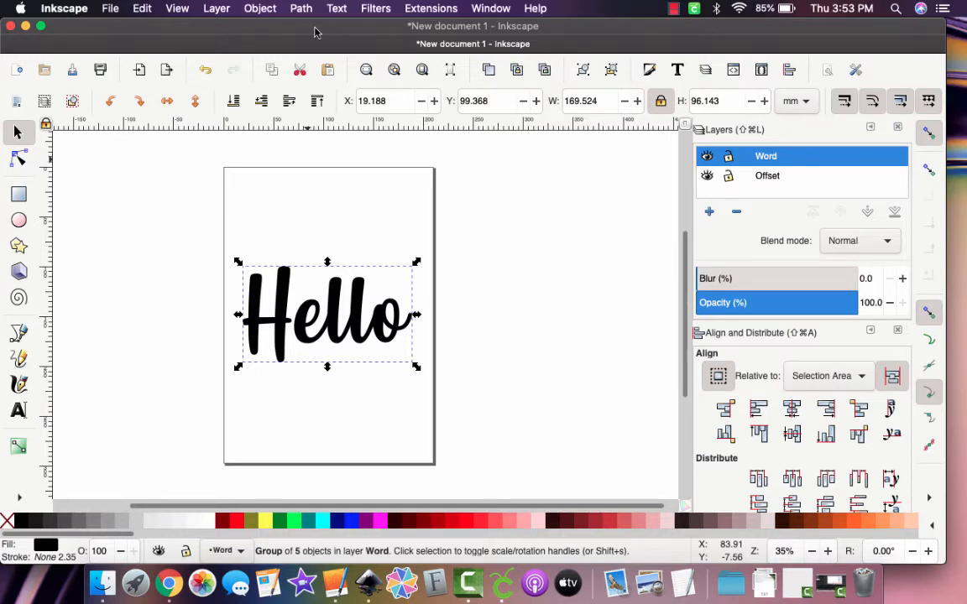
- Examine the nodes of the individual letters in the converted Hello group
click(19, 158)
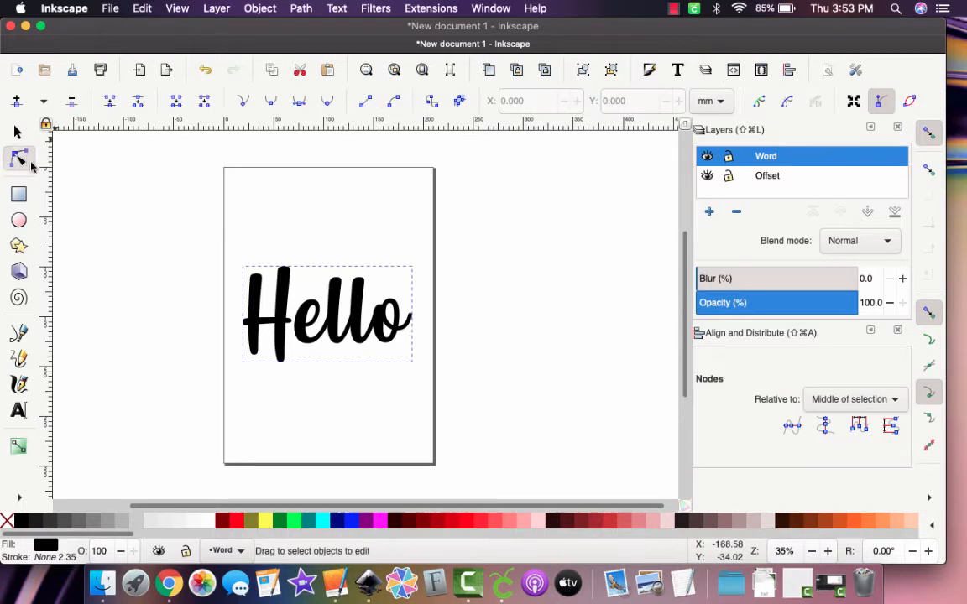
click(287, 302)
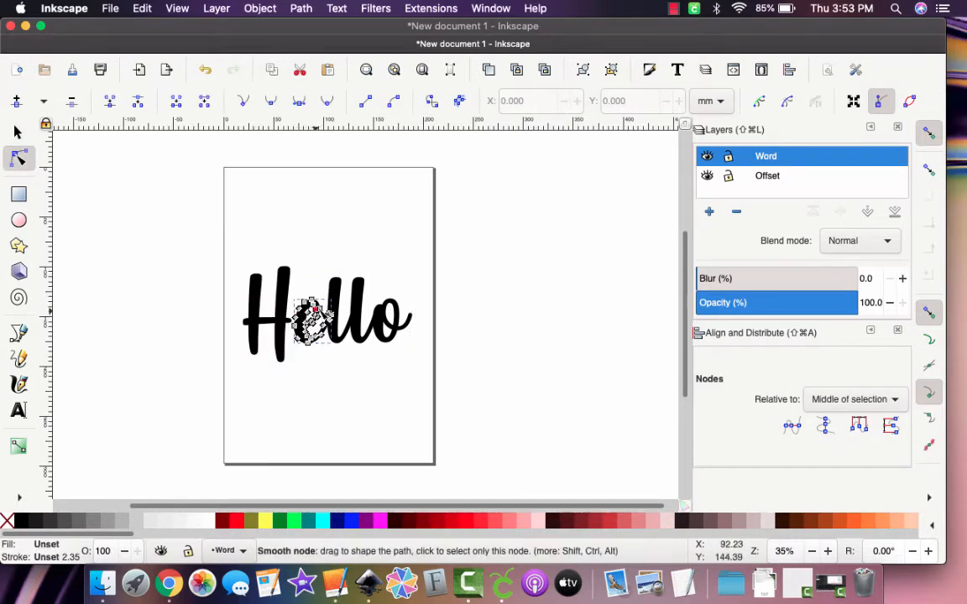
click(340, 294)
click(359, 293)
click(383, 321)
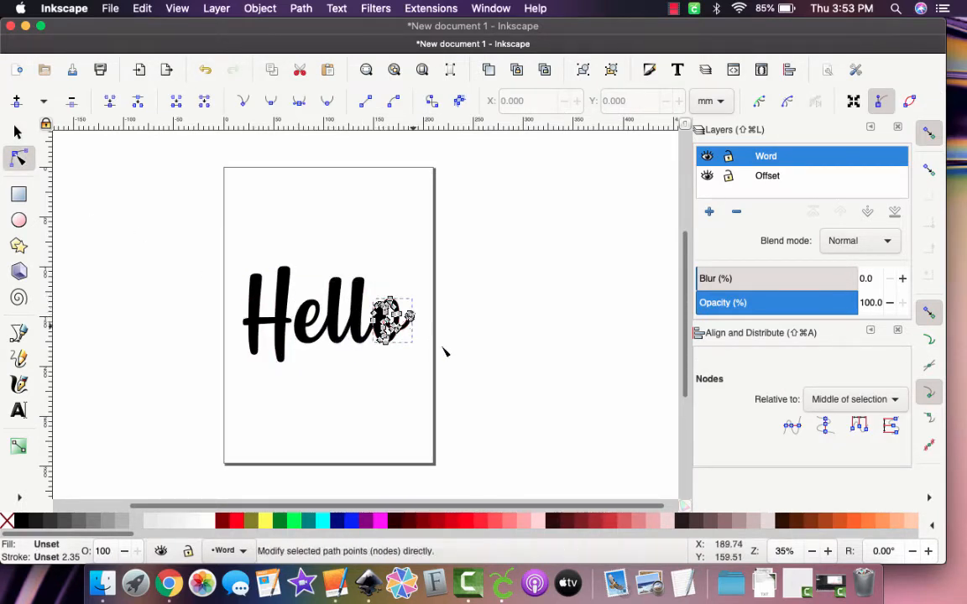
click(18, 130)
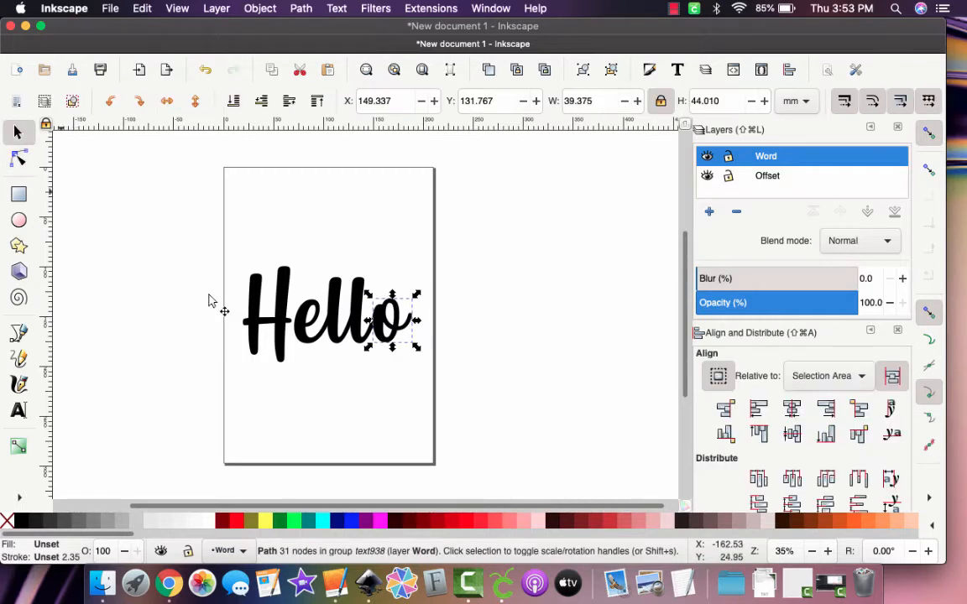
- Duplicate the whole Hello group and move the copy to the Offset layer below
click(354, 409)
drag(223, 250, 445, 375)
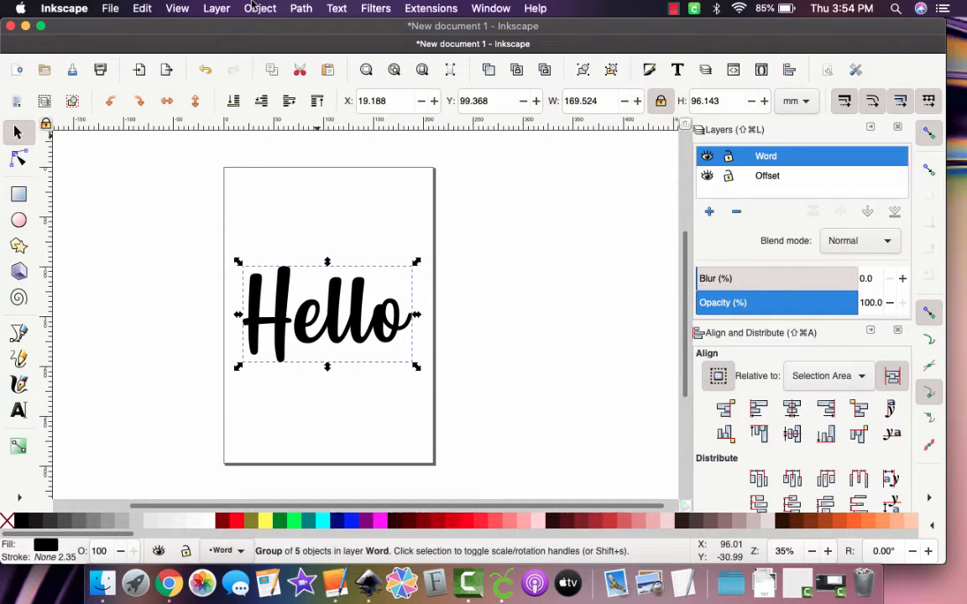
click(142, 9)
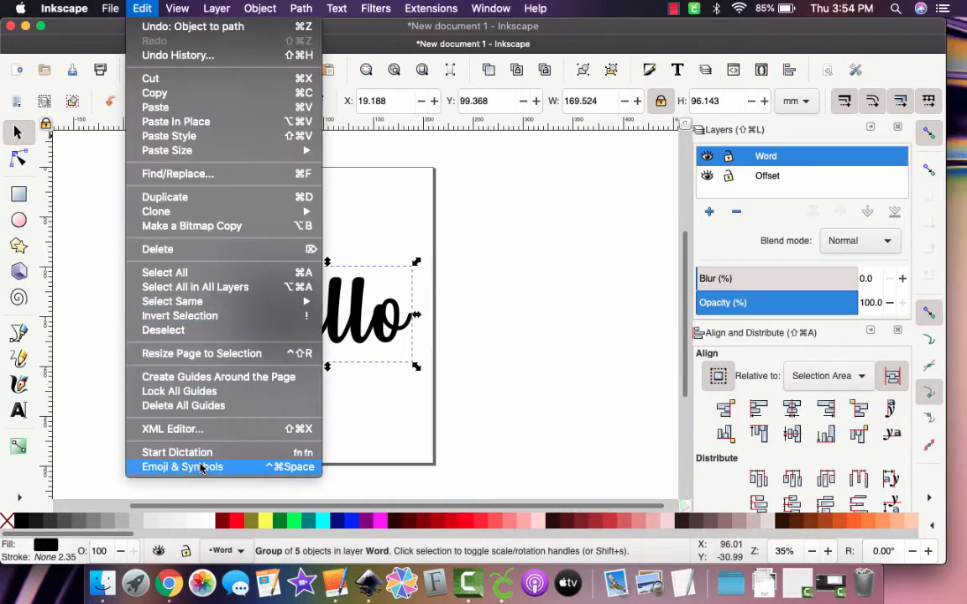
click(212, 198)
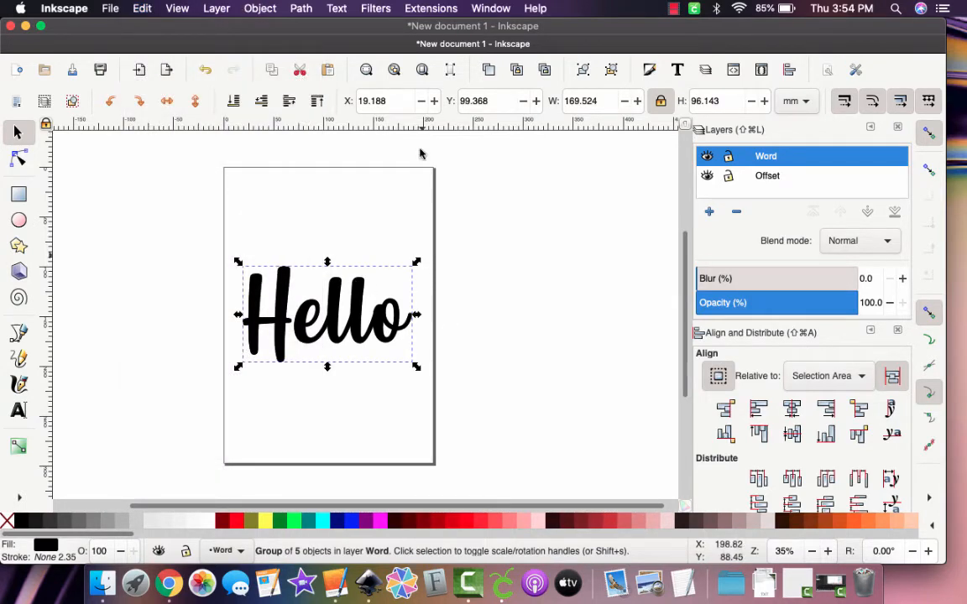
click(216, 8)
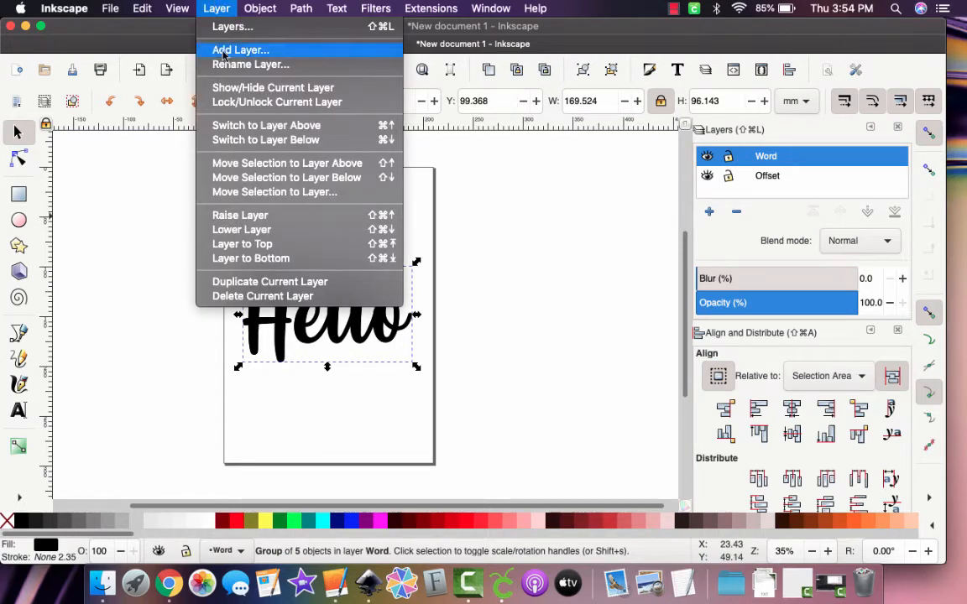
click(264, 180)
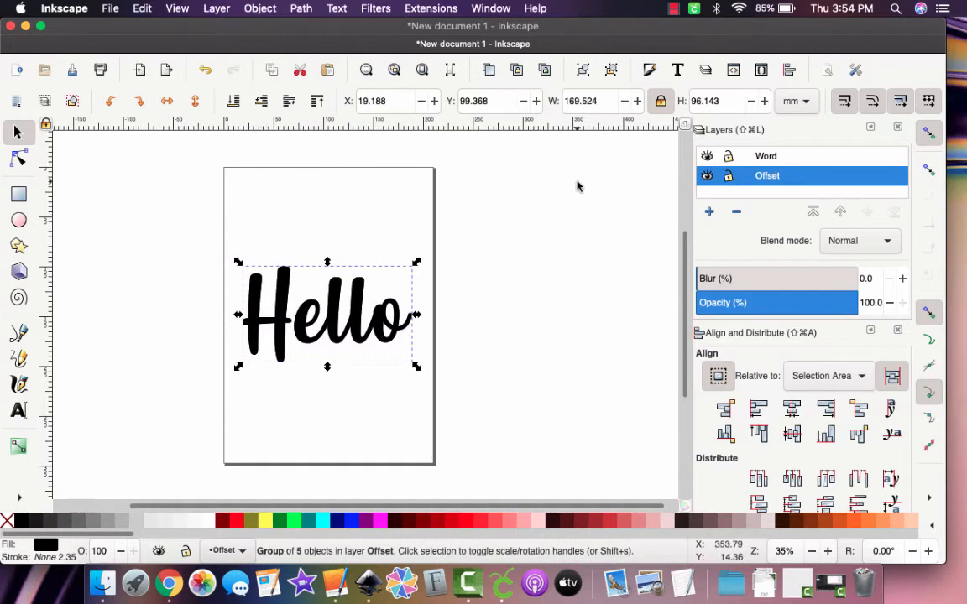
- With the Word layer temporarily hidden, move the Offset layer's Hello up to about X 15.4, Y 41.2 mm, and show the Word layer again
click(707, 156)
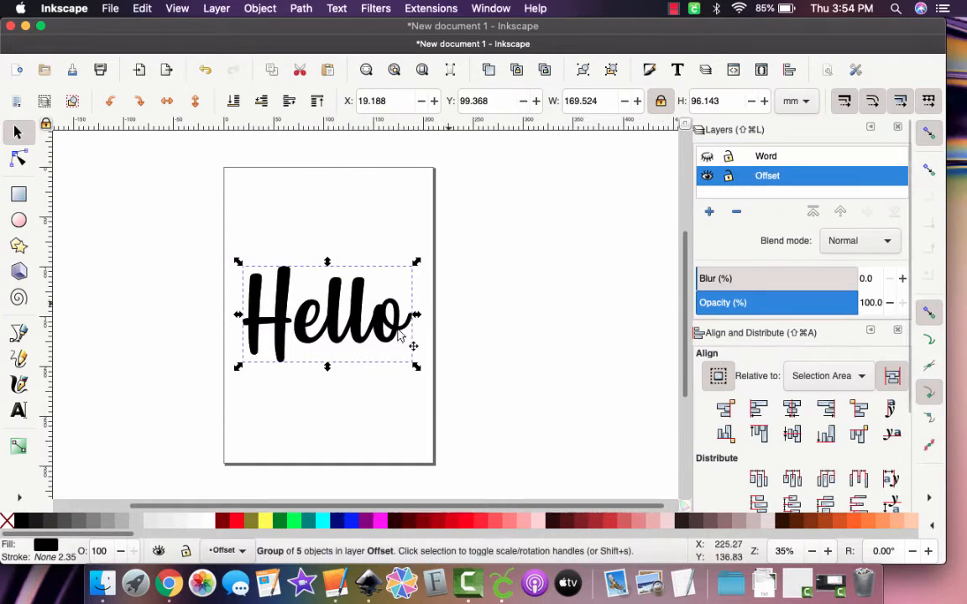
drag(331, 310, 327, 217)
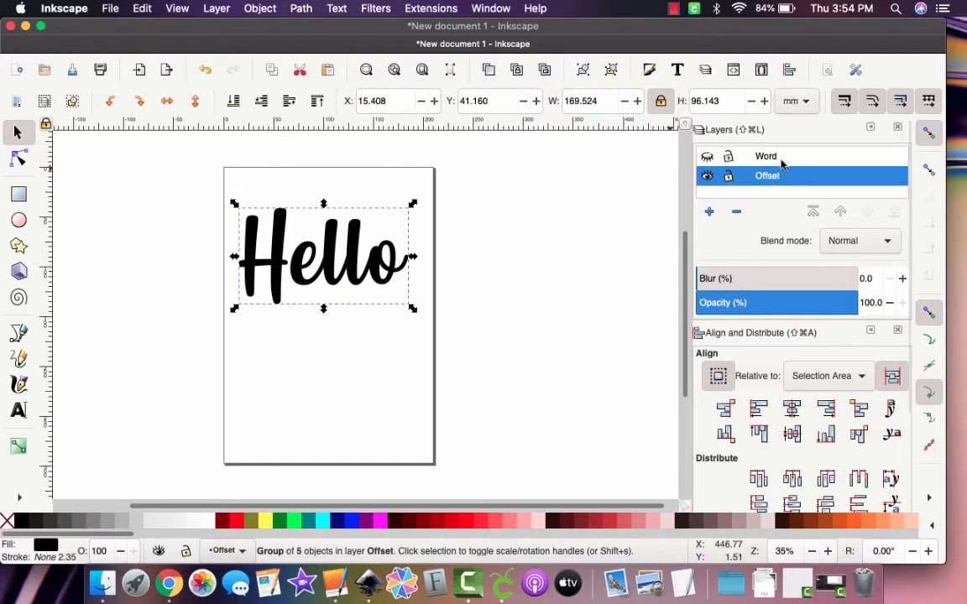
click(707, 157)
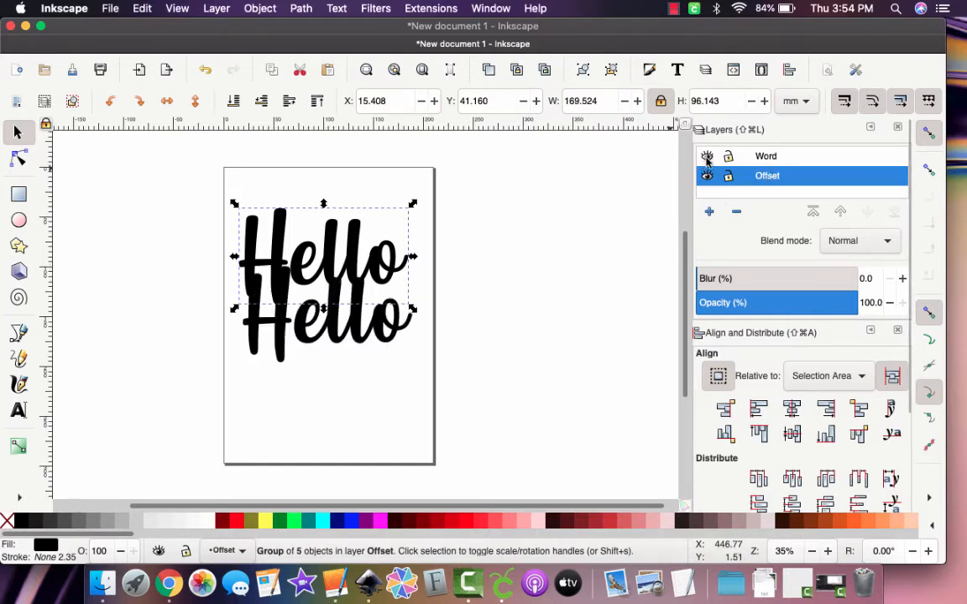
- Fill the Word layer's Hello with light purple #CCAAFF
click(317, 294)
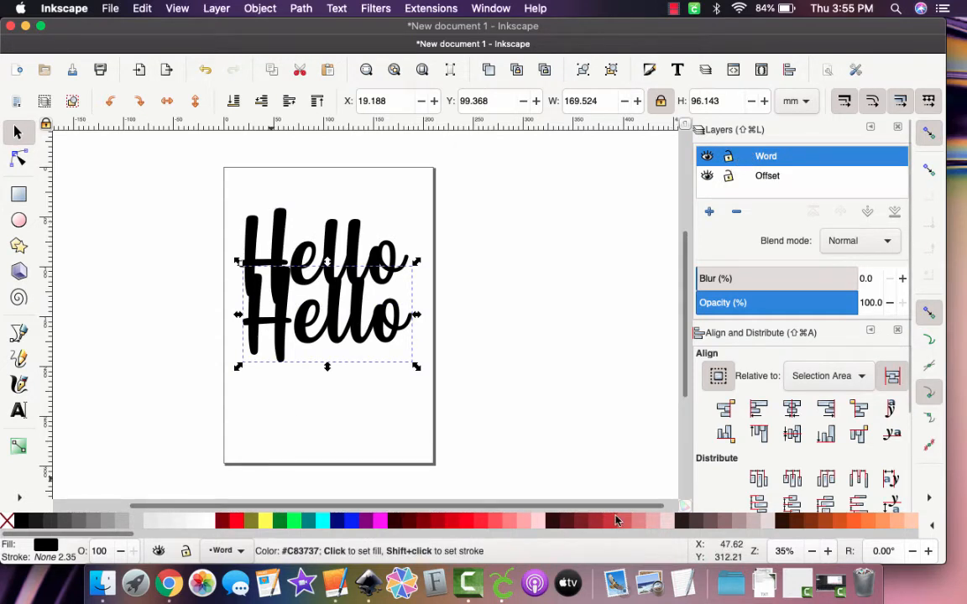
scroll(616, 522, right, 5)
scroll(615, 522, right, 10)
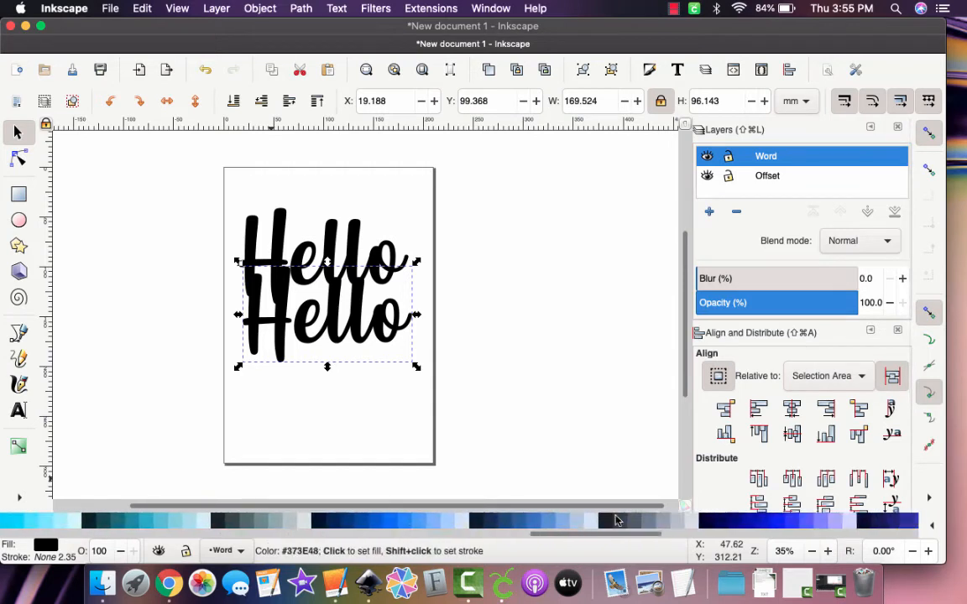
scroll(615, 521, right, 5)
click(708, 521)
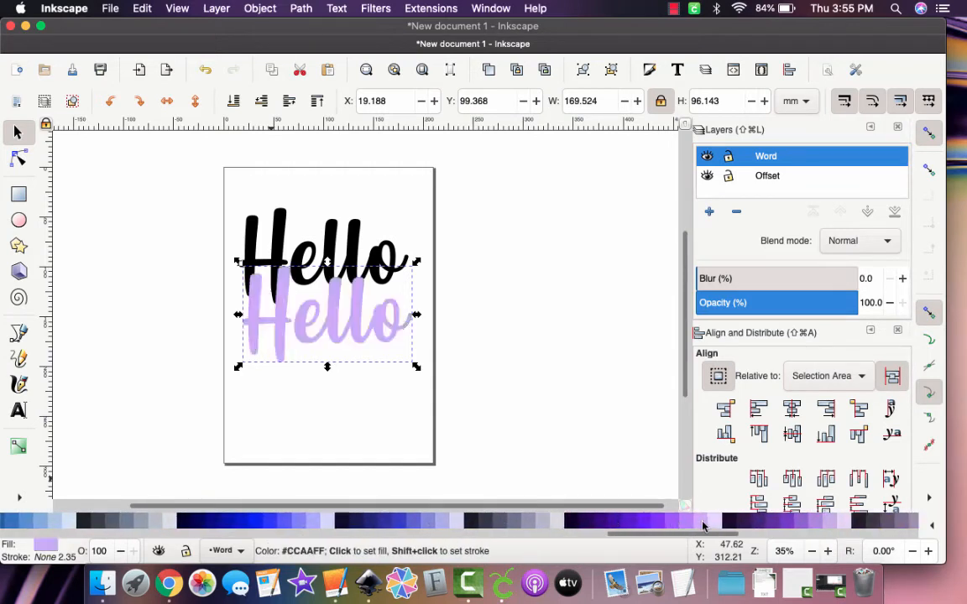
- Move the Offset layer's black Hello down so that it snaps exactly behind the purple Hello
click(492, 276)
click(340, 256)
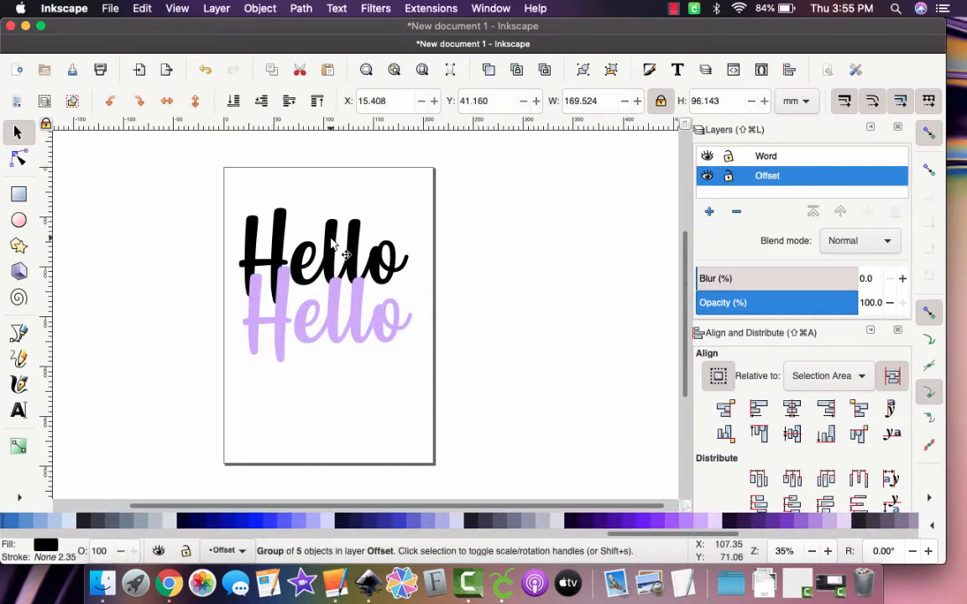
drag(333, 249, 334, 310)
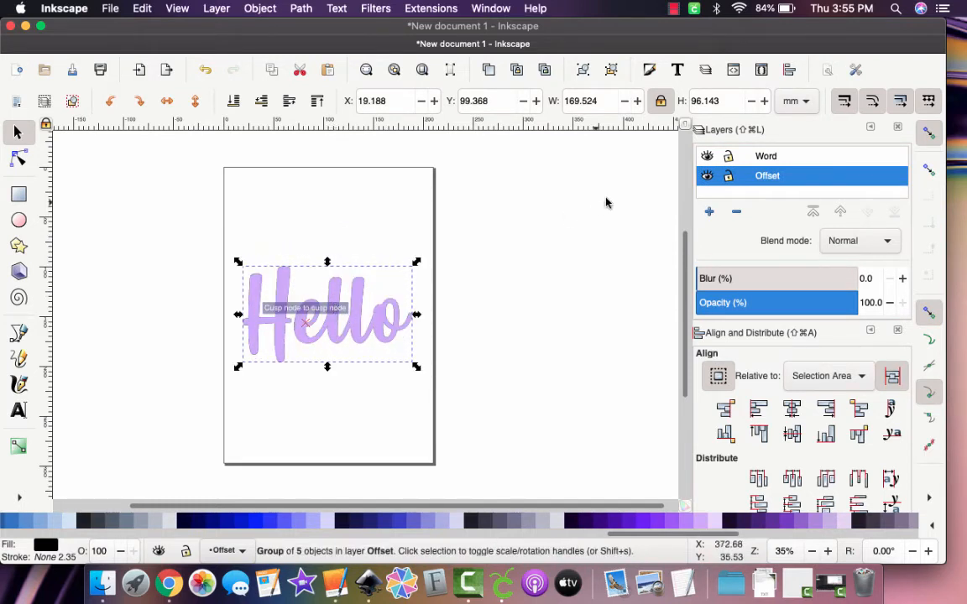
- Hide the Word layer and outset the letter H of the black Hello twice on the Offset layer
click(708, 158)
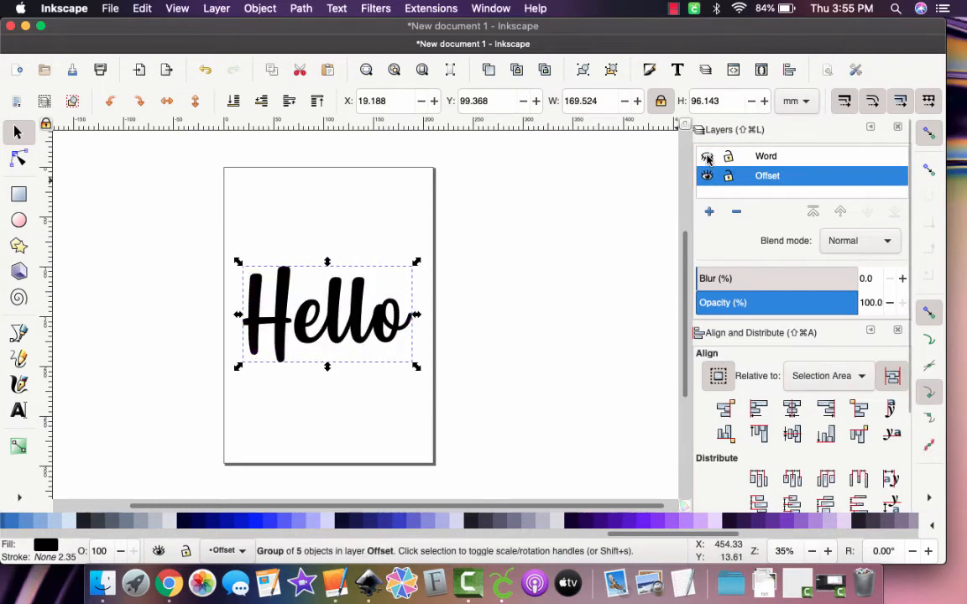
click(275, 315)
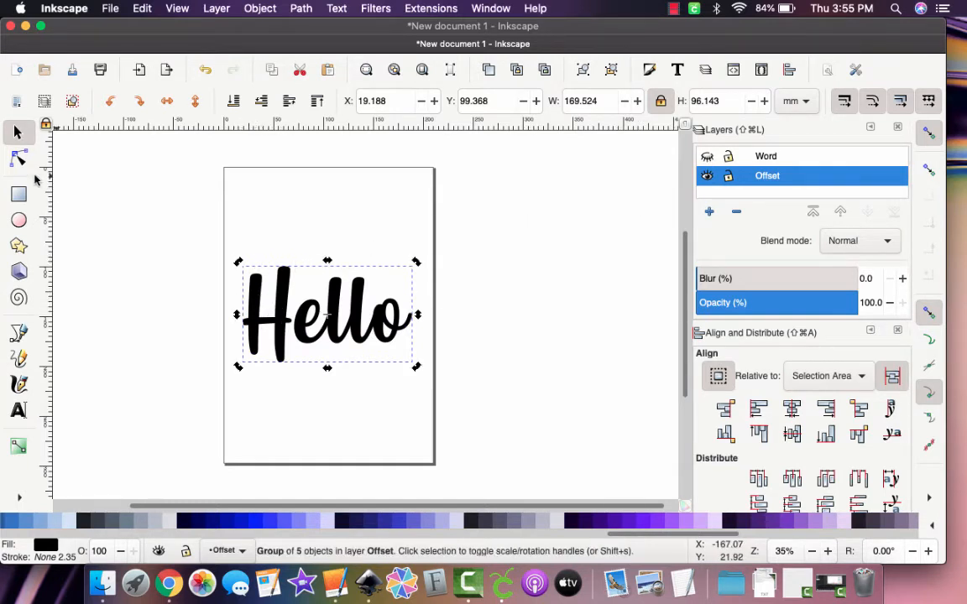
click(18, 160)
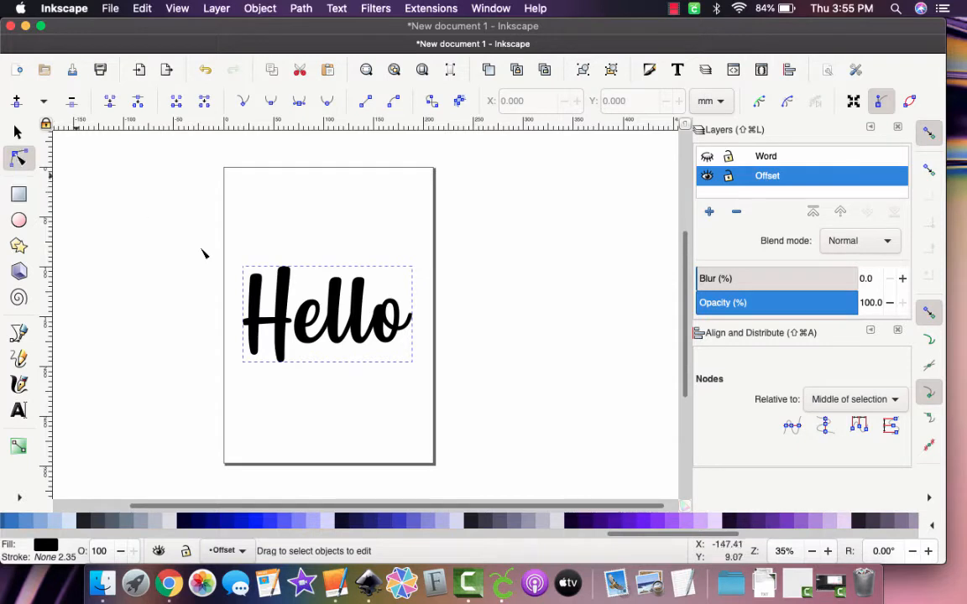
click(277, 312)
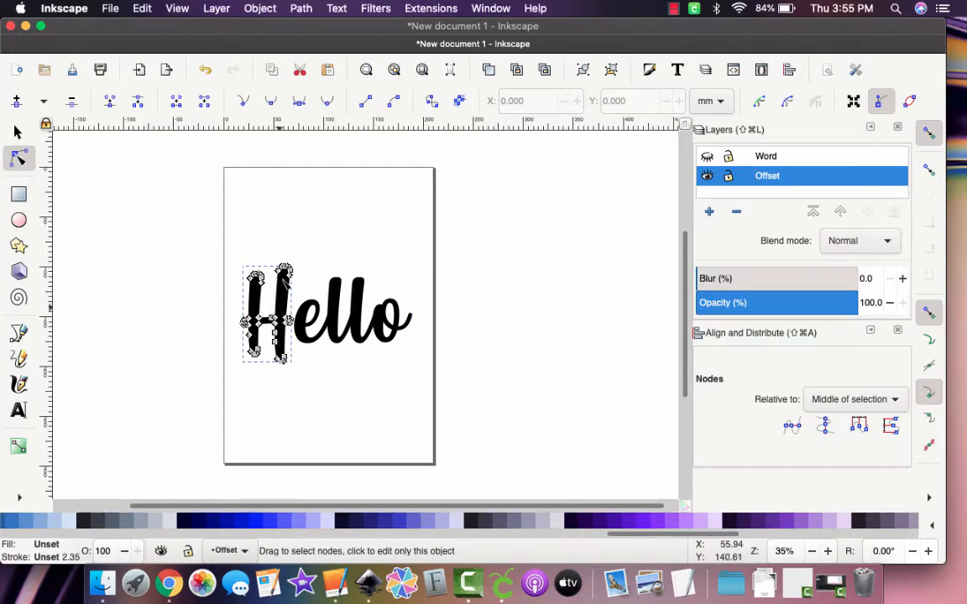
click(302, 9)
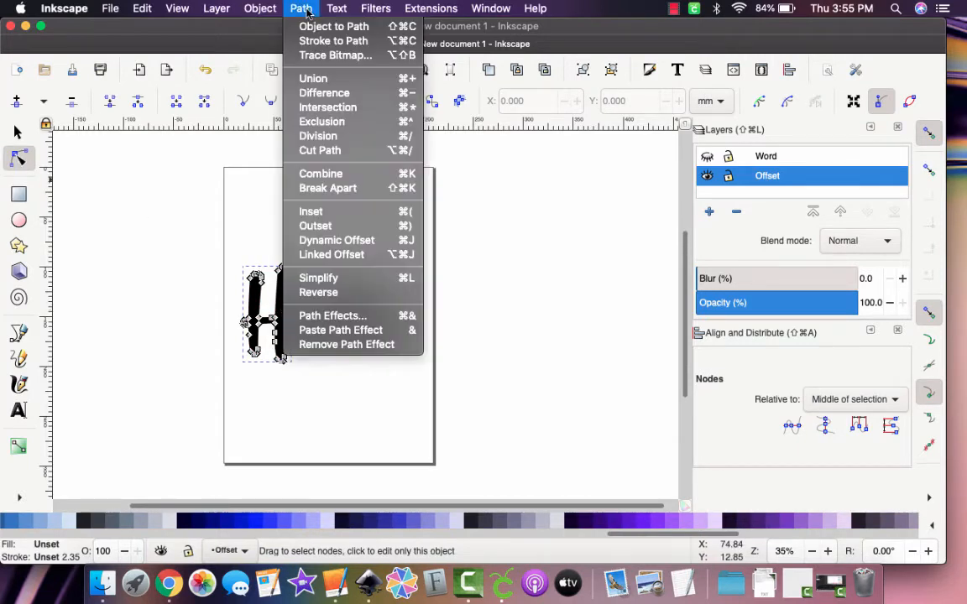
click(336, 226)
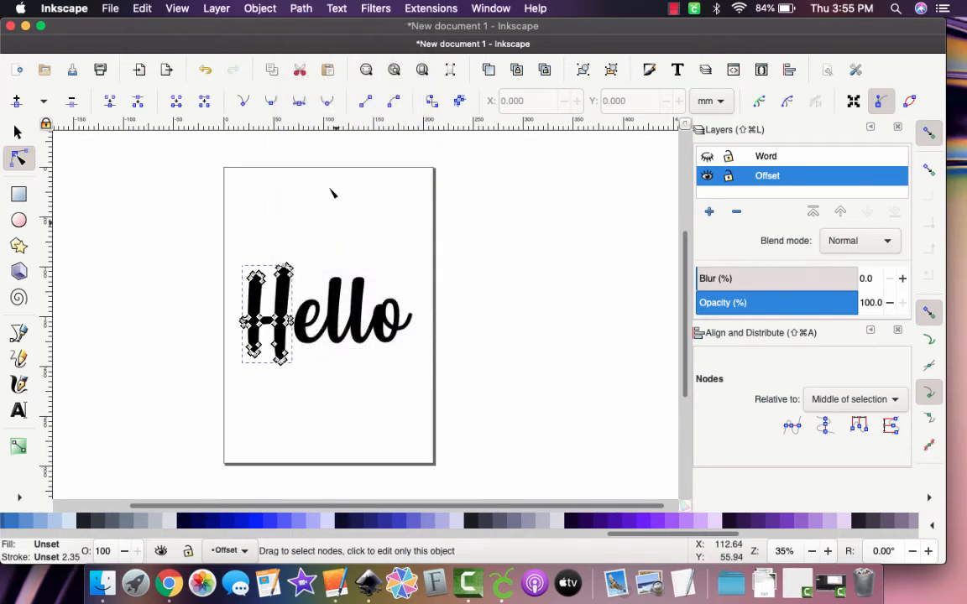
click(302, 9)
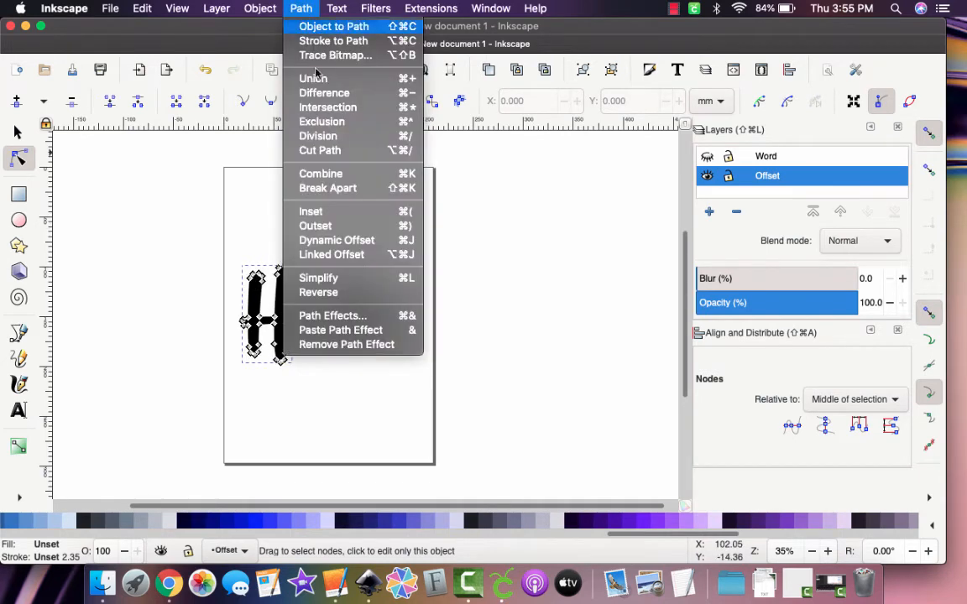
click(351, 230)
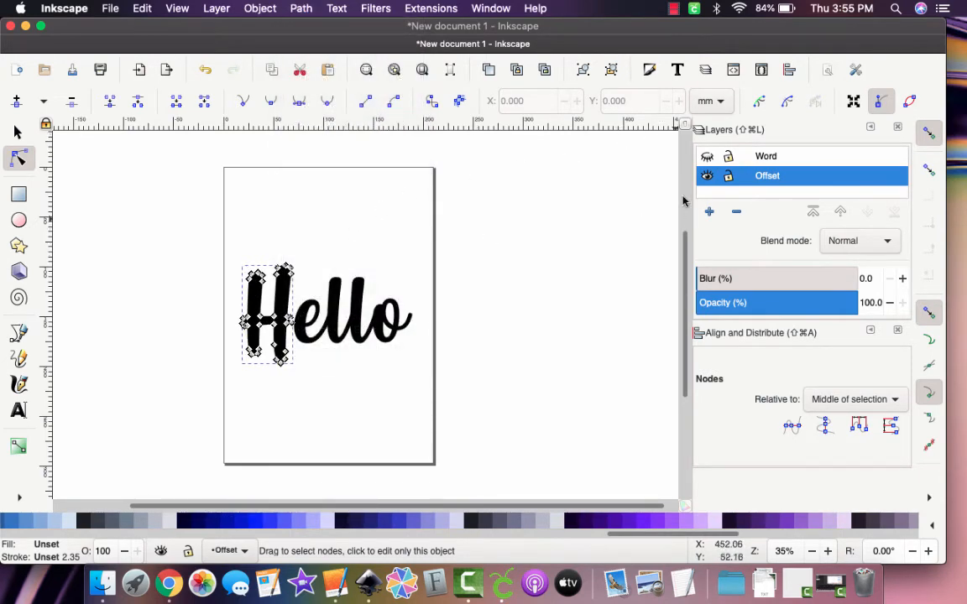
- Show the Word layer to compare the outset H with the purple letters, and hide the layer again
click(708, 157)
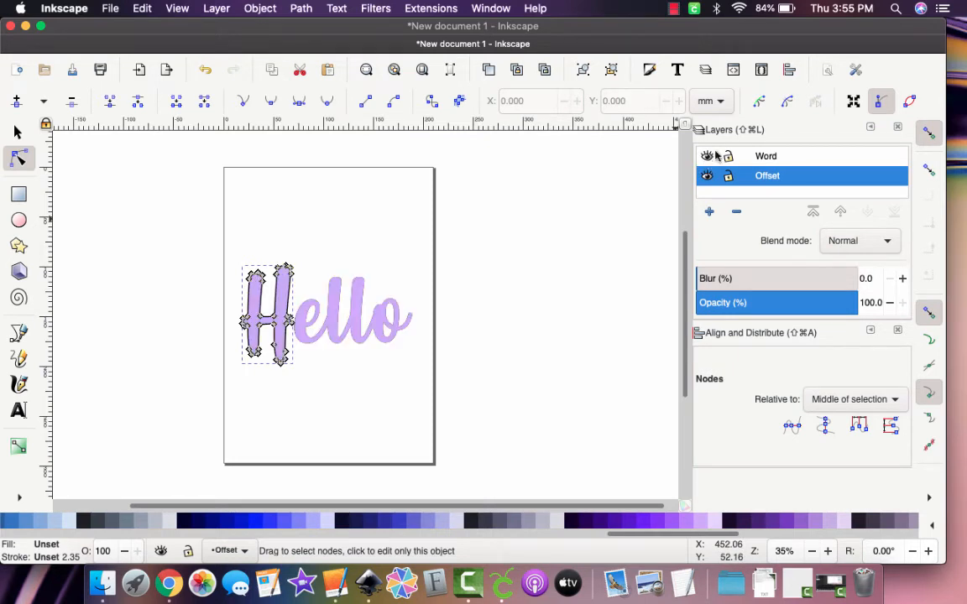
click(355, 414)
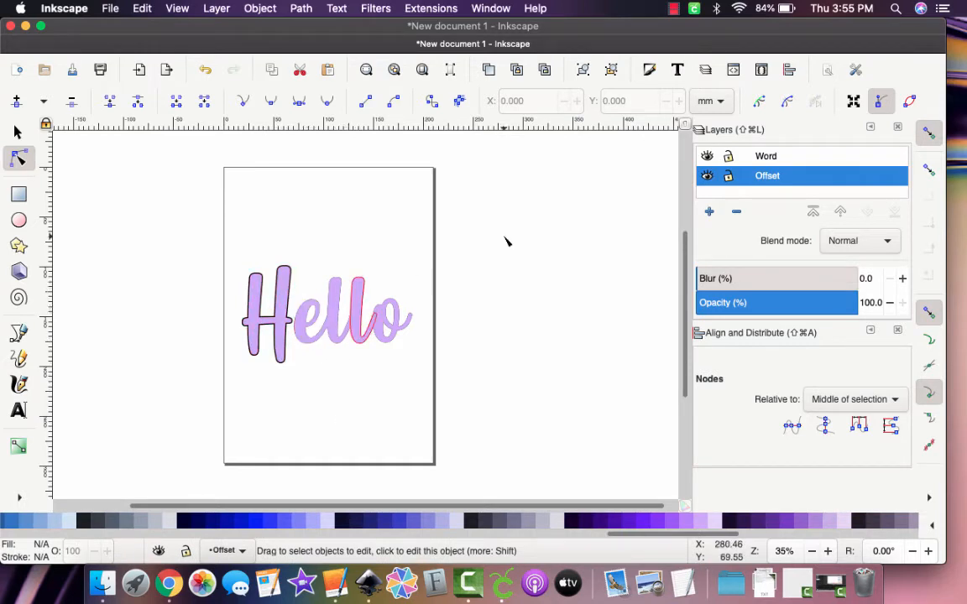
click(708, 157)
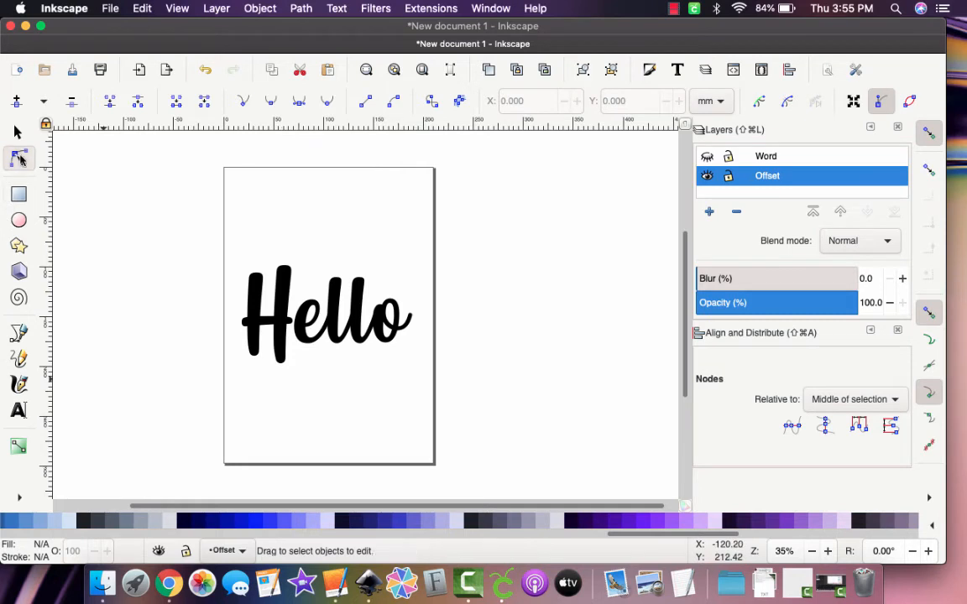
- Outset the black H on the Offset layer two more times
click(285, 309)
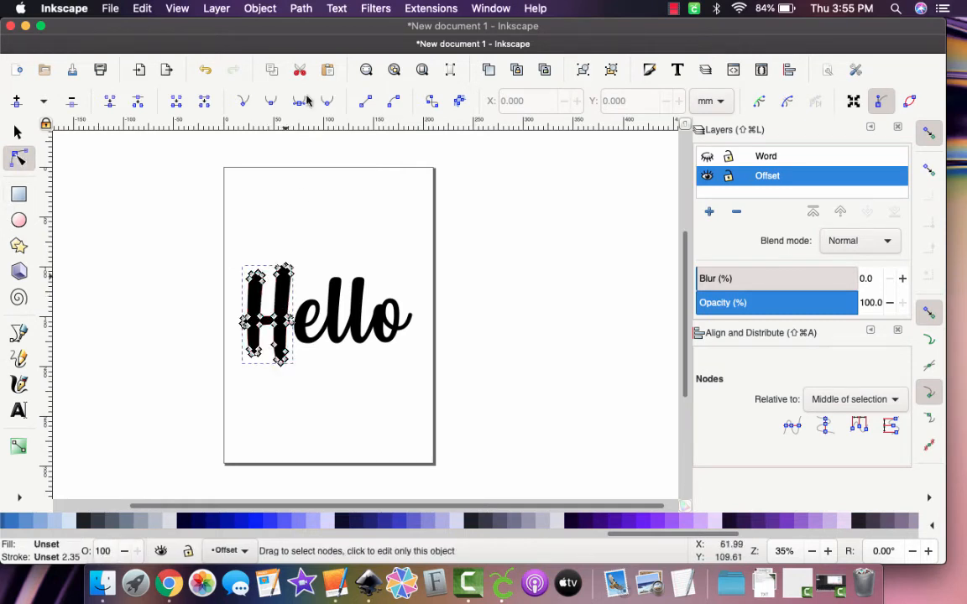
click(304, 8)
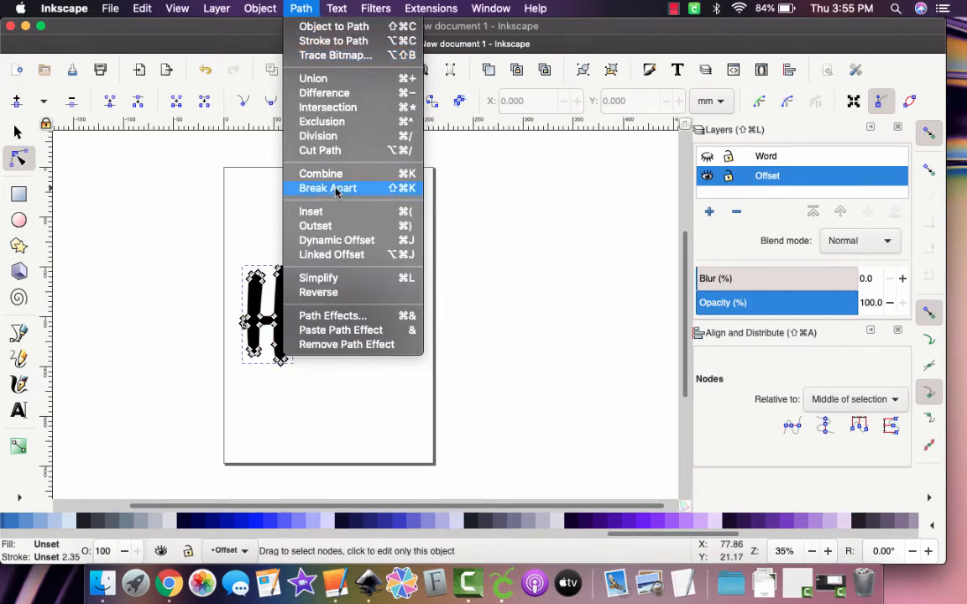
click(338, 226)
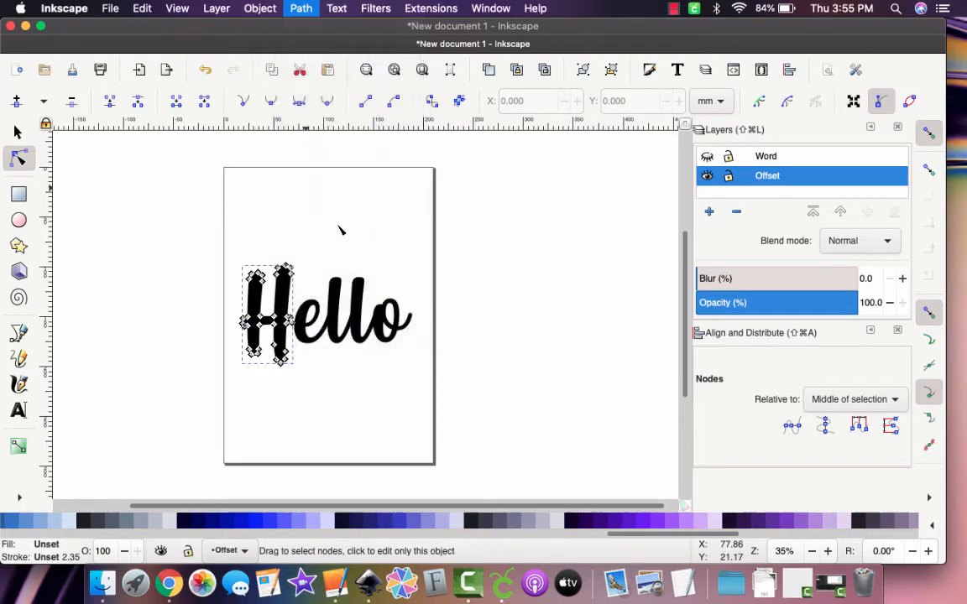
click(293, 8)
click(337, 231)
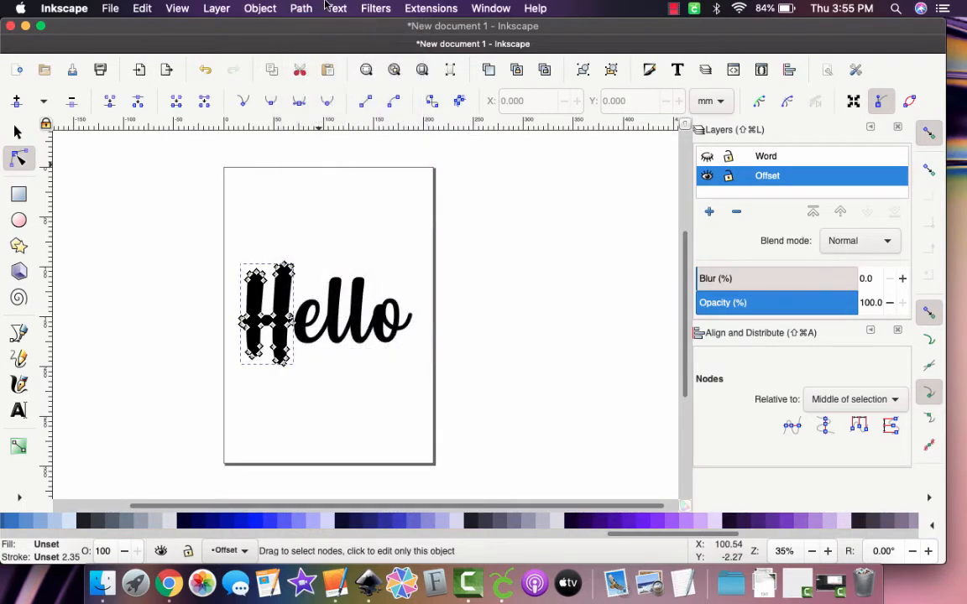
- Outset the black H once more, then briefly show the Word layer to compare it with the purple letters
click(302, 9)
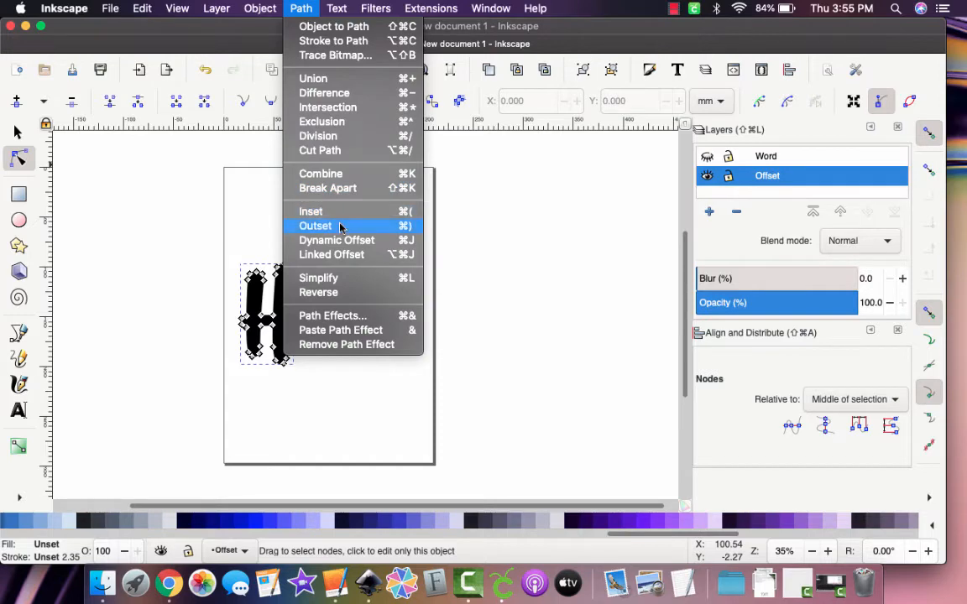
click(339, 227)
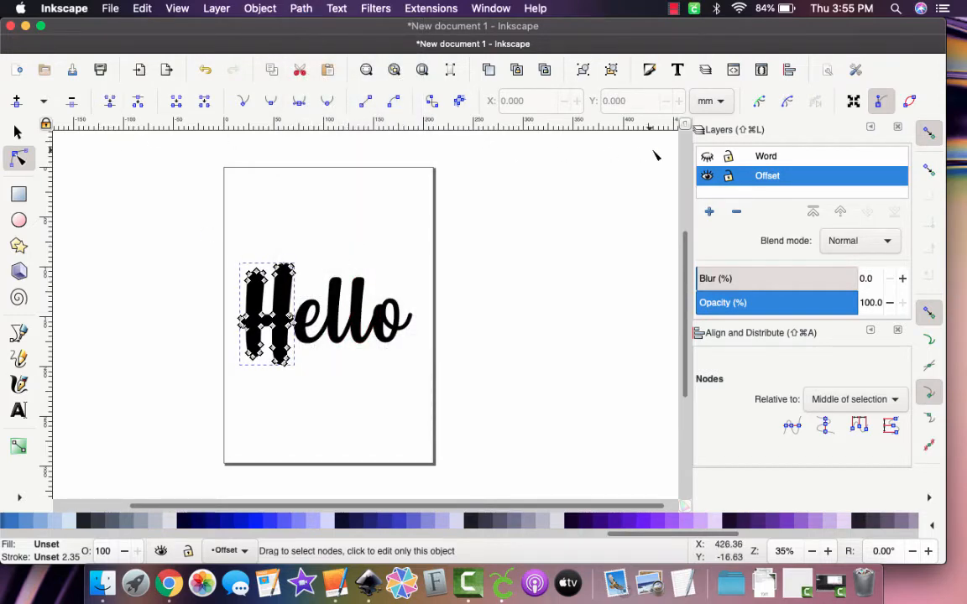
click(707, 157)
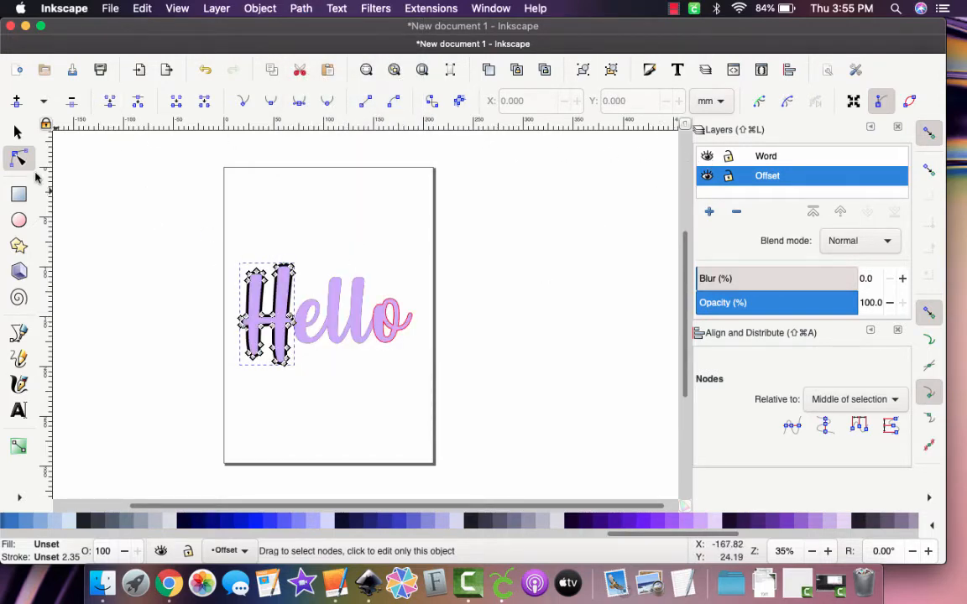
click(18, 132)
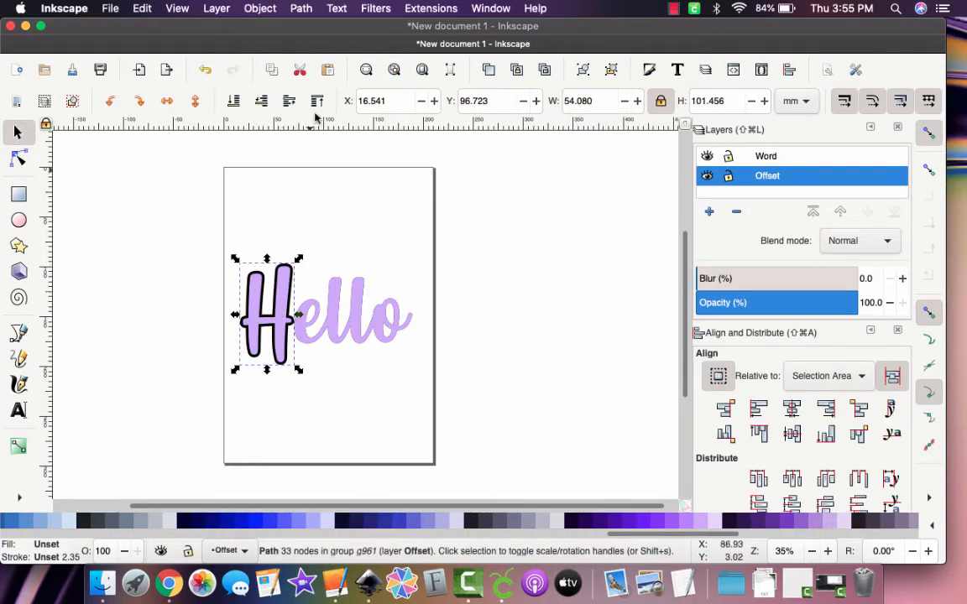
click(707, 156)
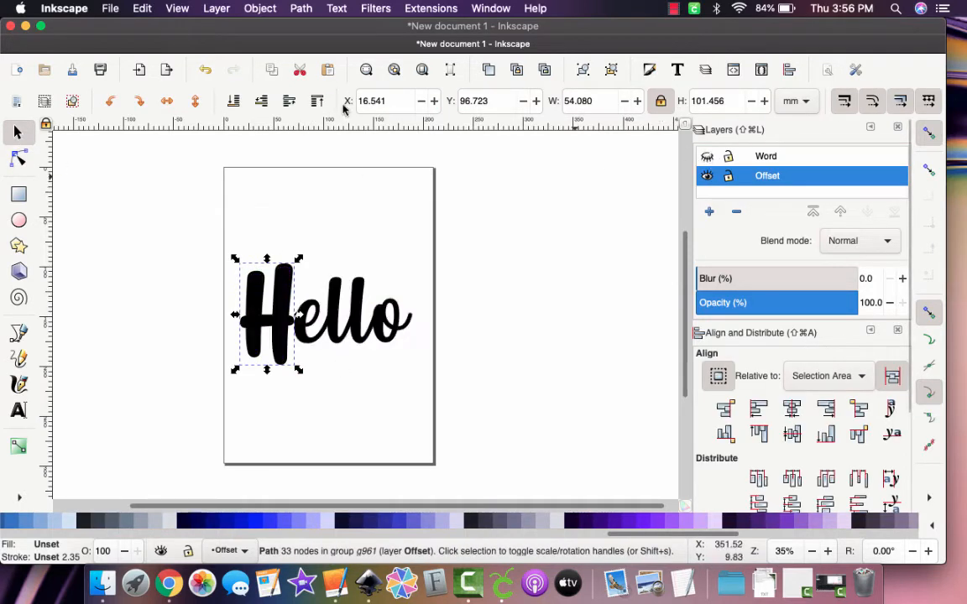
- Outset the black H three more times and check it against the briefly shown Word layer
click(301, 9)
click(344, 227)
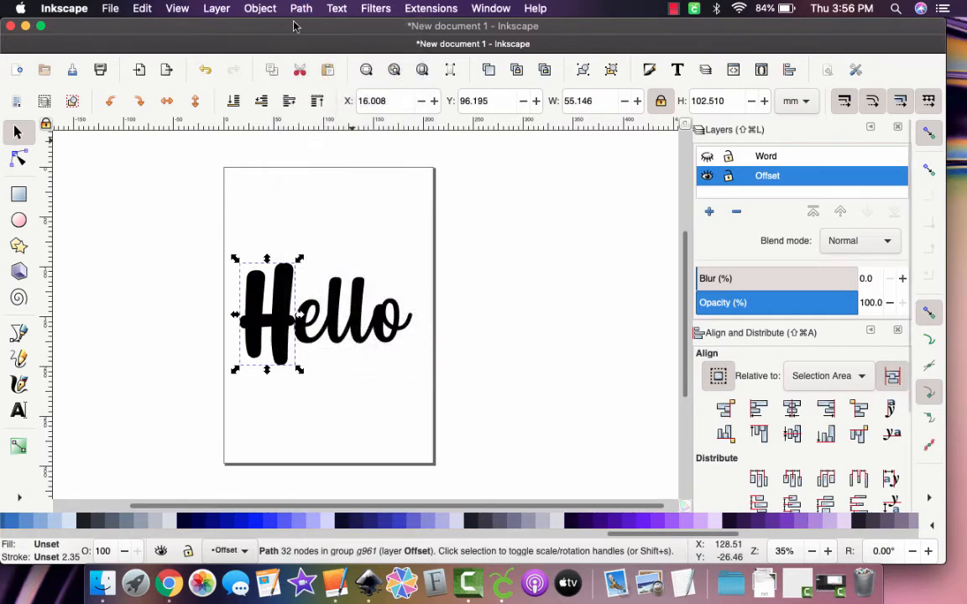
click(301, 9)
click(345, 227)
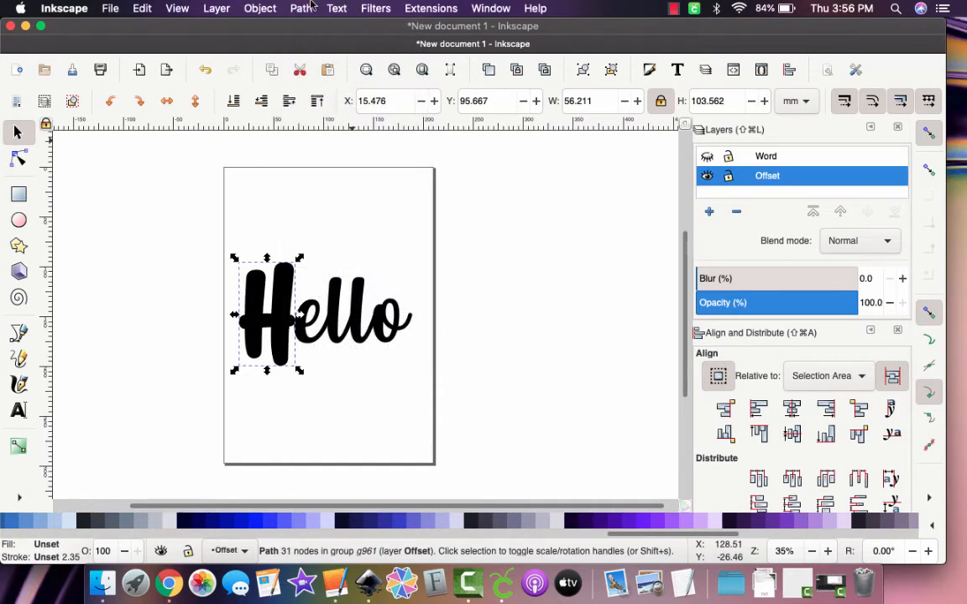
click(301, 9)
click(341, 226)
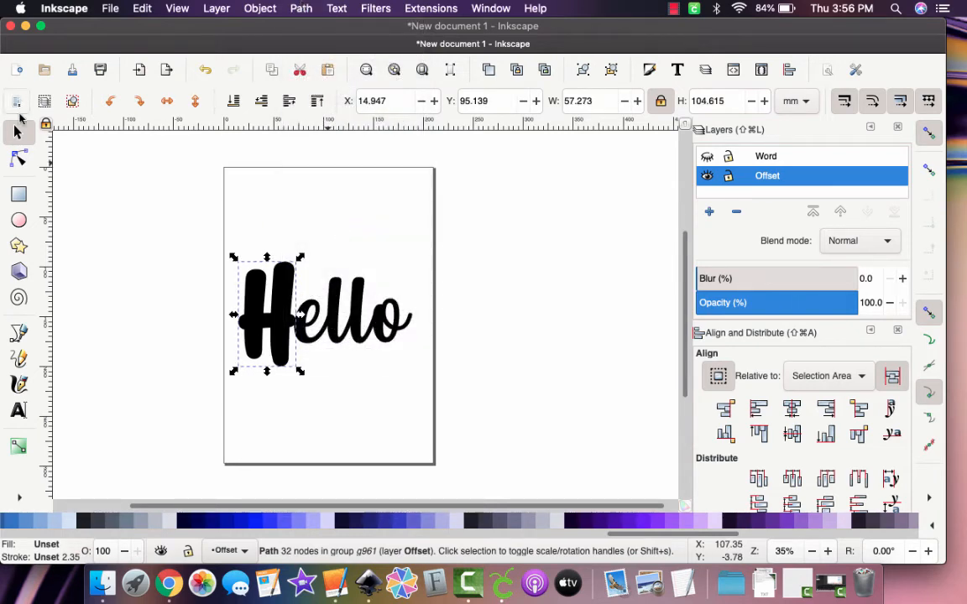
click(706, 156)
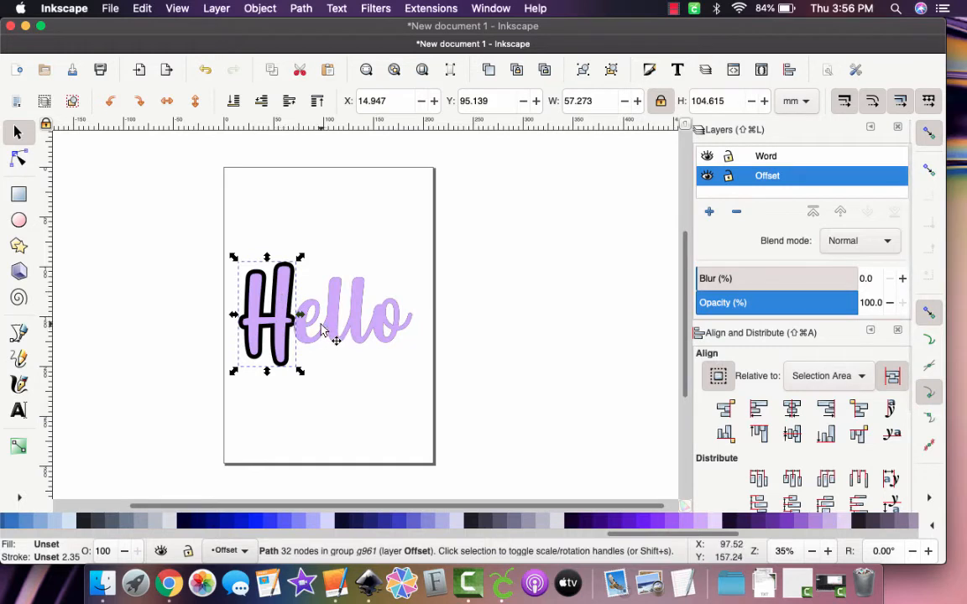
click(707, 156)
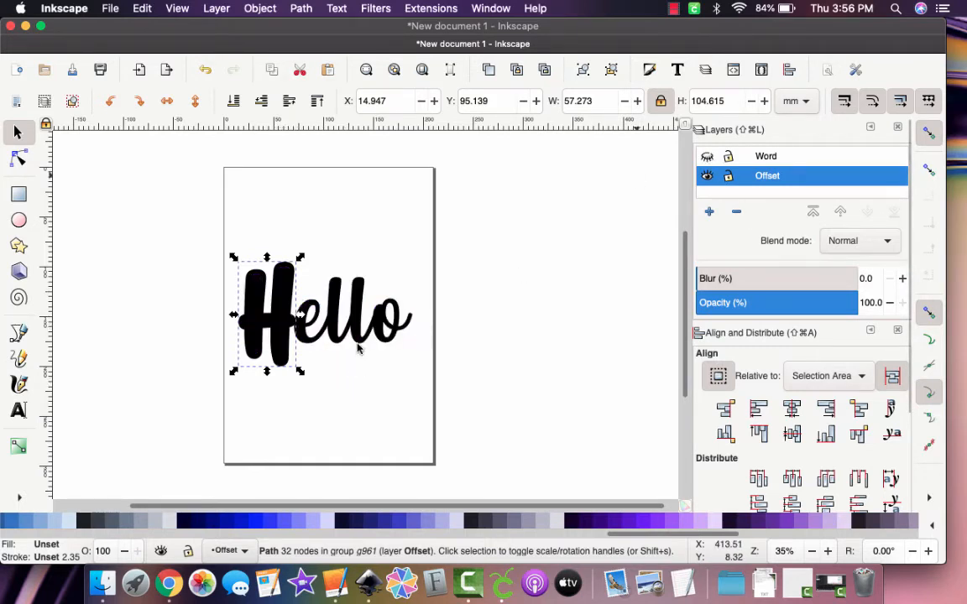
- Select only the letter e of the black Hello on the Offset layer and outset it twice
click(321, 347)
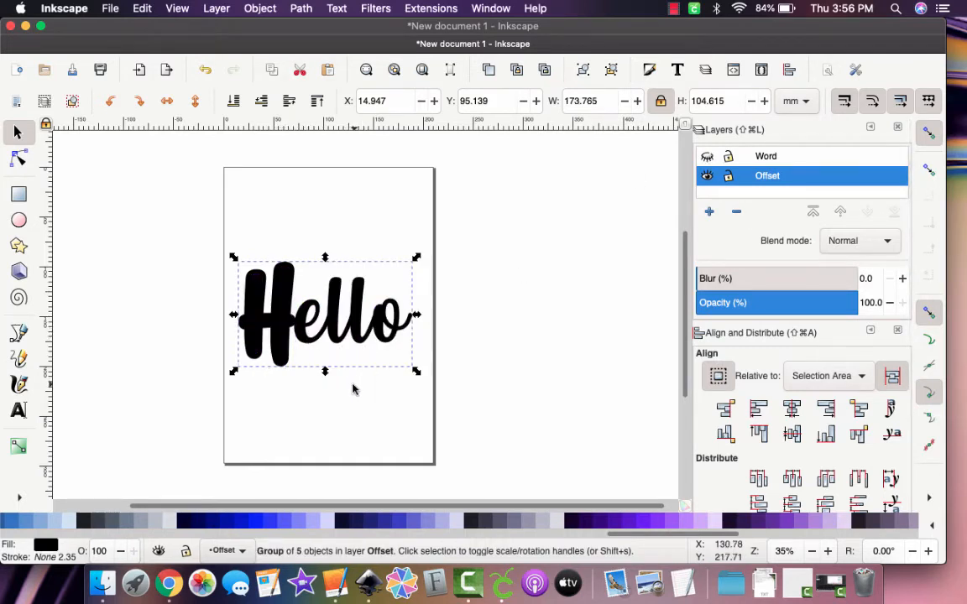
click(352, 388)
click(19, 158)
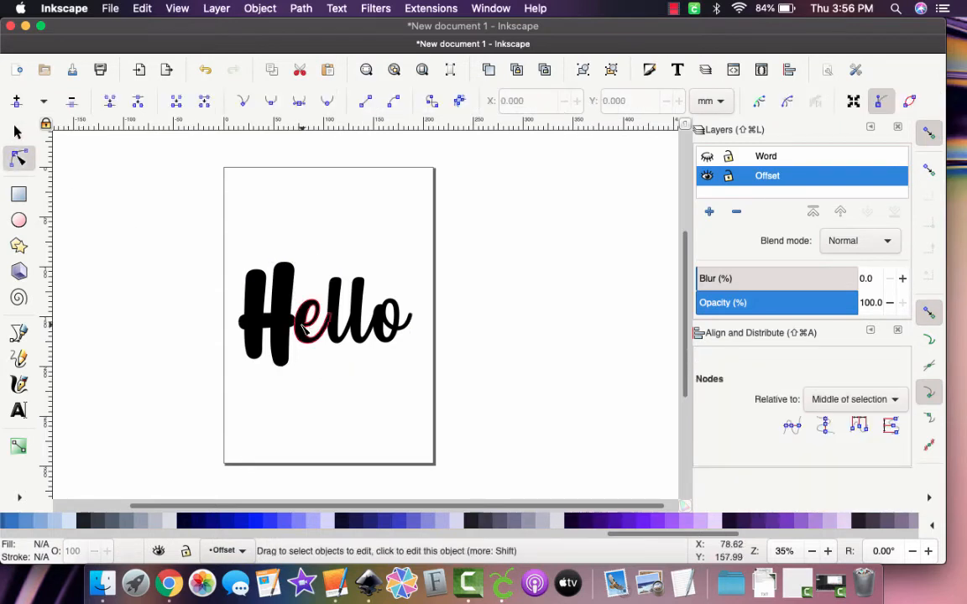
click(302, 328)
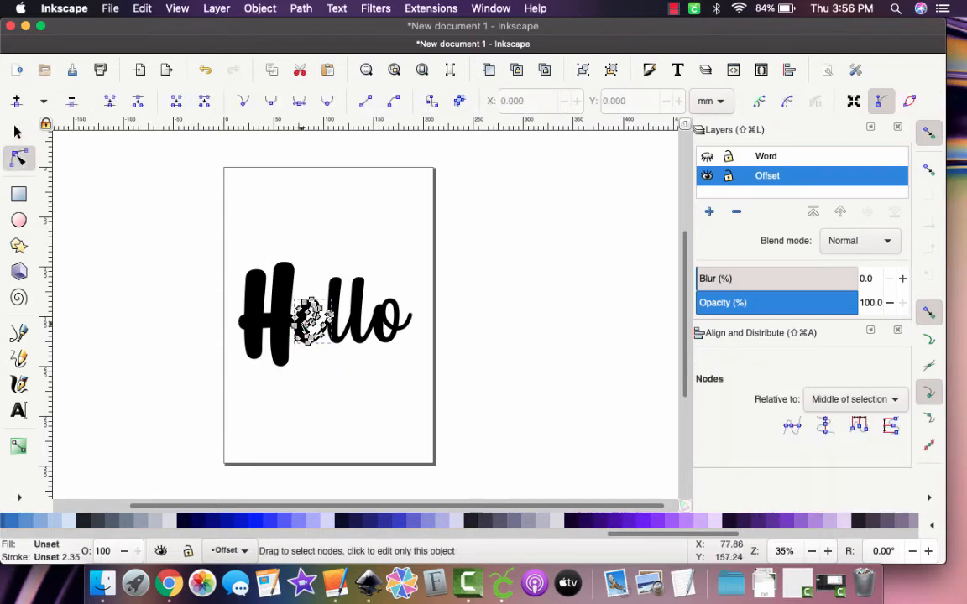
click(301, 10)
click(344, 230)
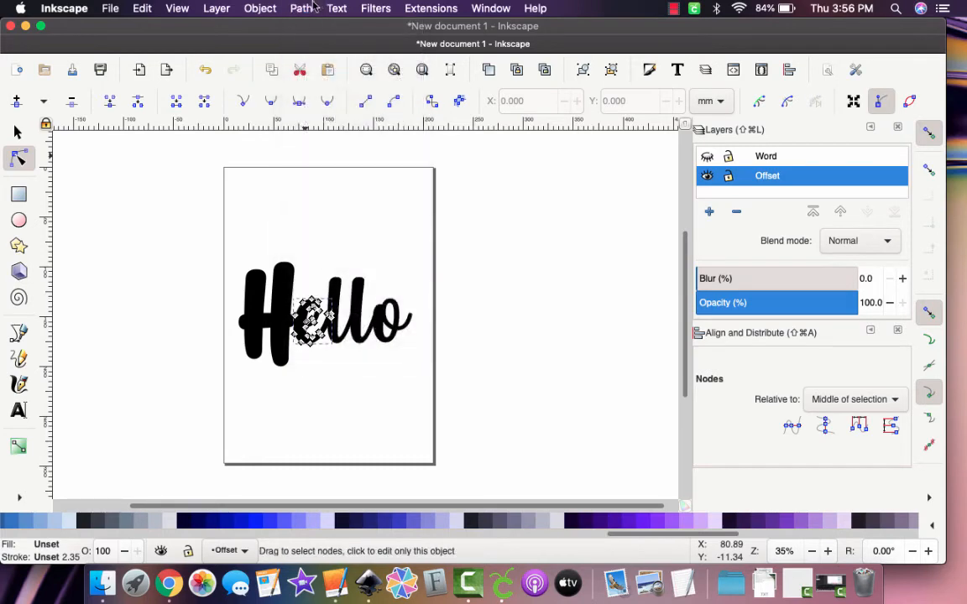
click(304, 8)
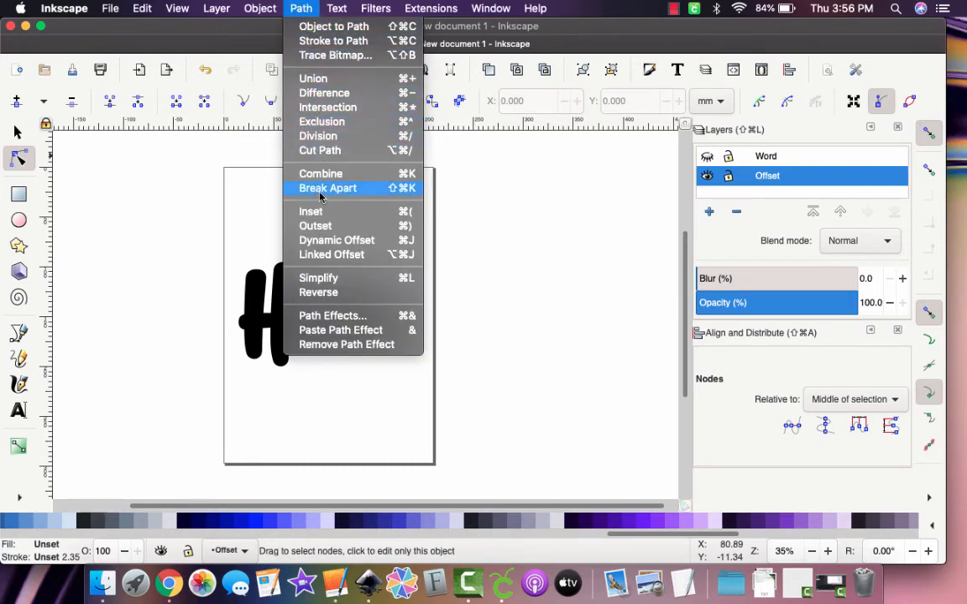
click(323, 226)
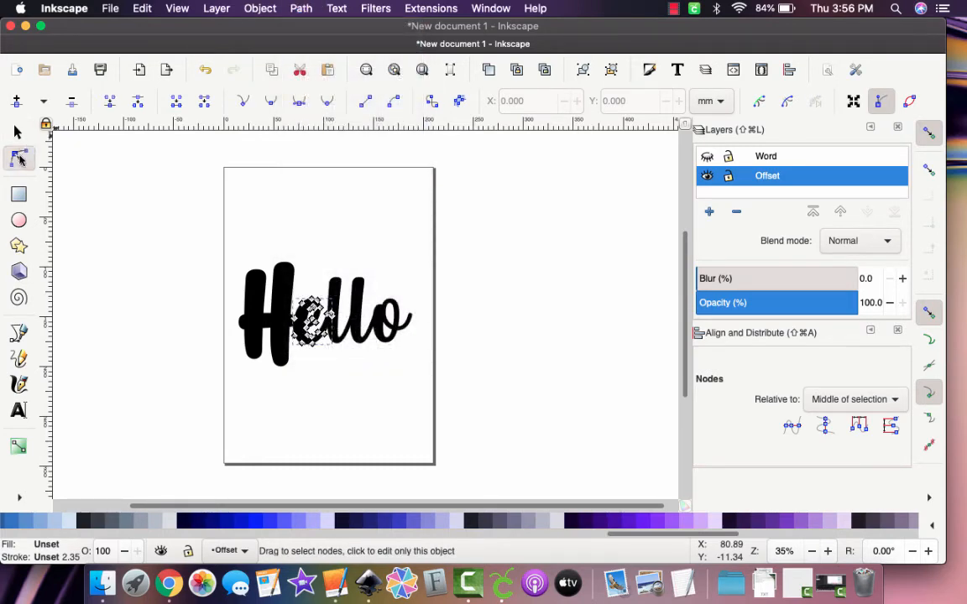
- Outset the black e on the Offset layer two more times
click(17, 133)
click(19, 157)
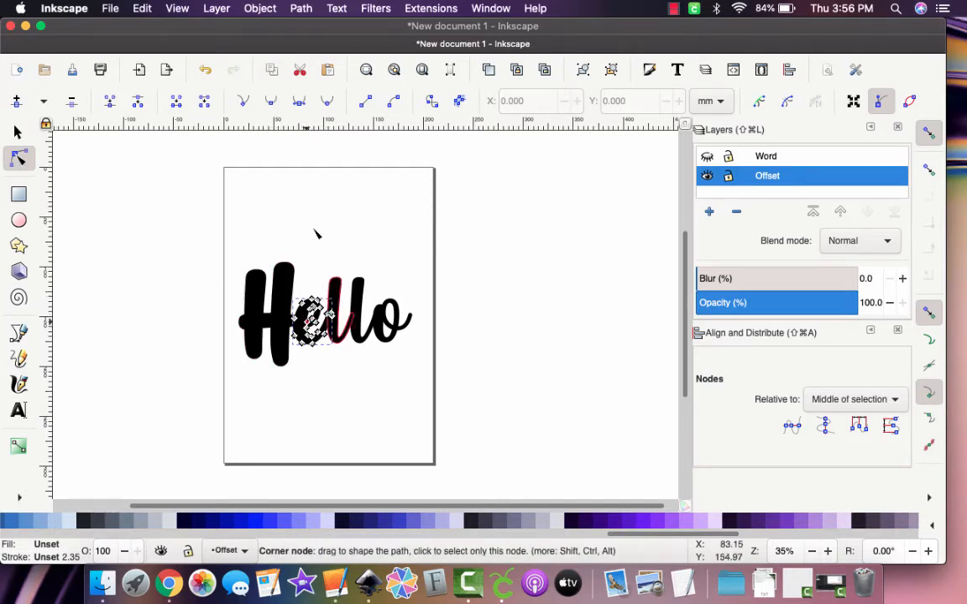
click(302, 8)
click(345, 222)
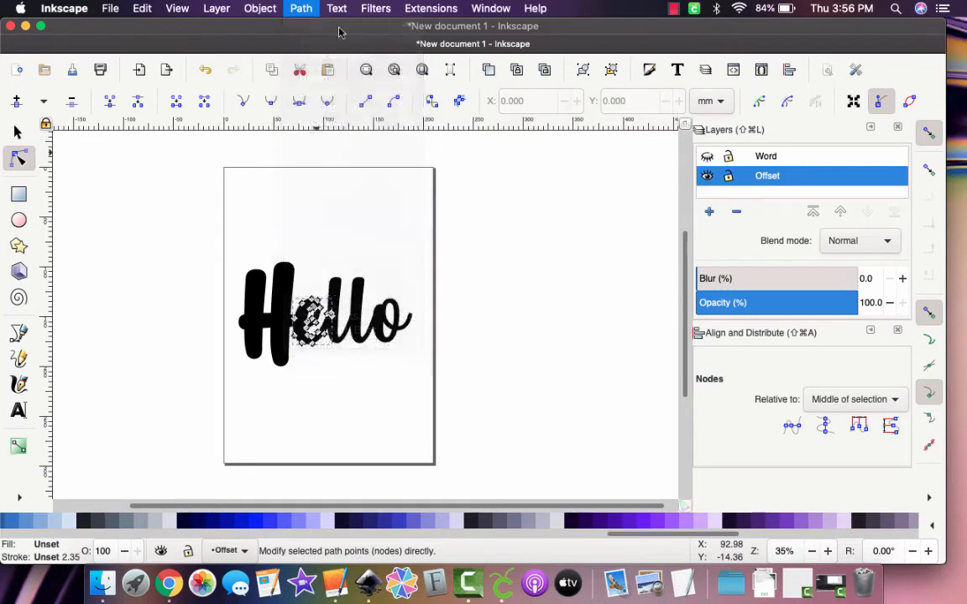
click(301, 8)
click(313, 217)
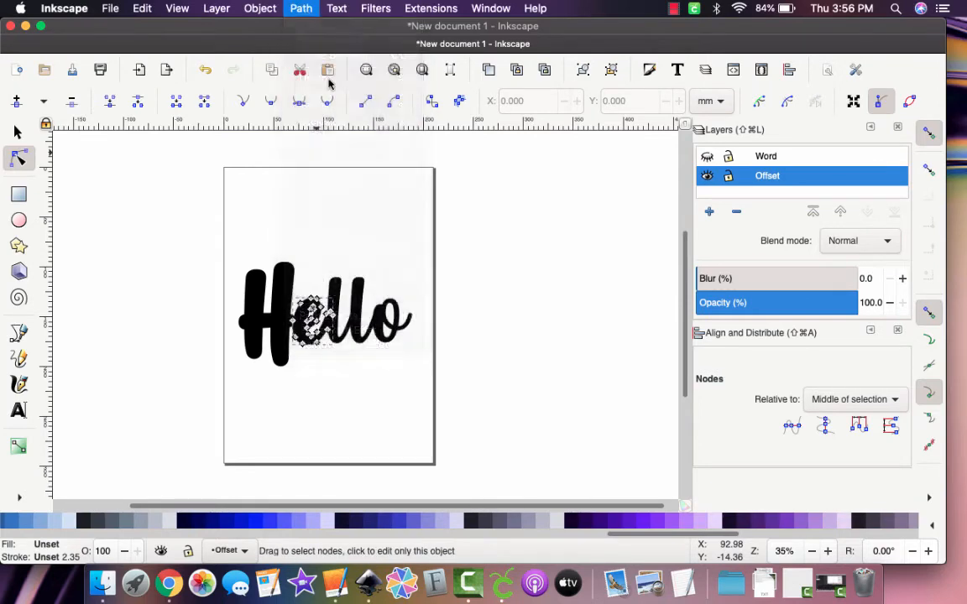
- Select the first l of the black Hello on the Offset layer and outset it four times
click(338, 303)
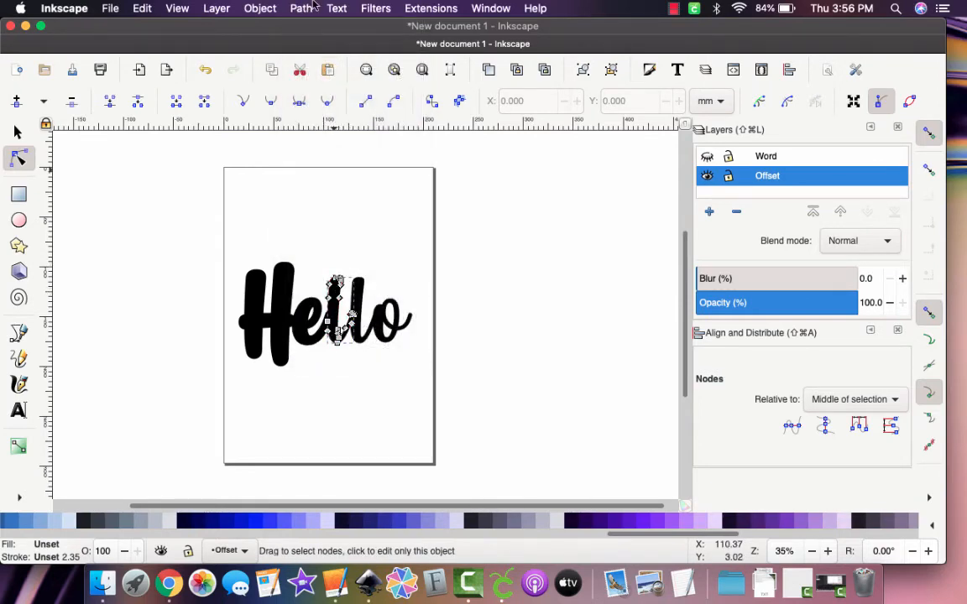
click(301, 9)
click(349, 226)
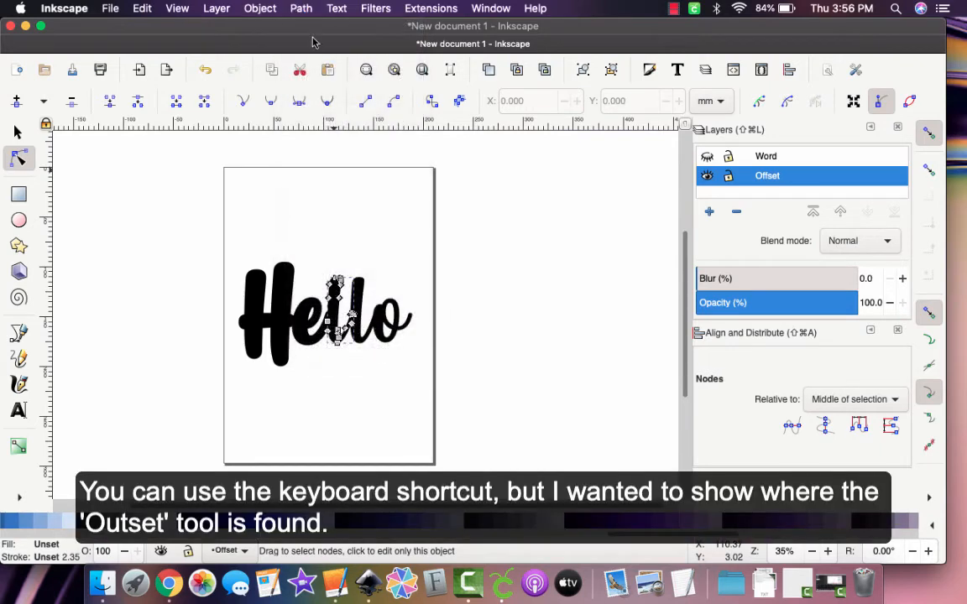
click(302, 10)
click(350, 239)
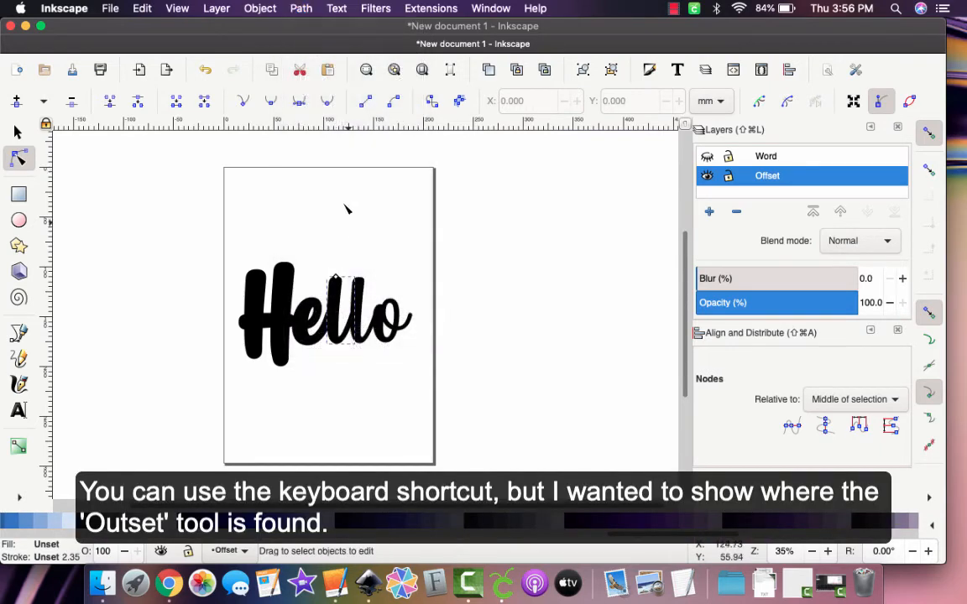
click(303, 10)
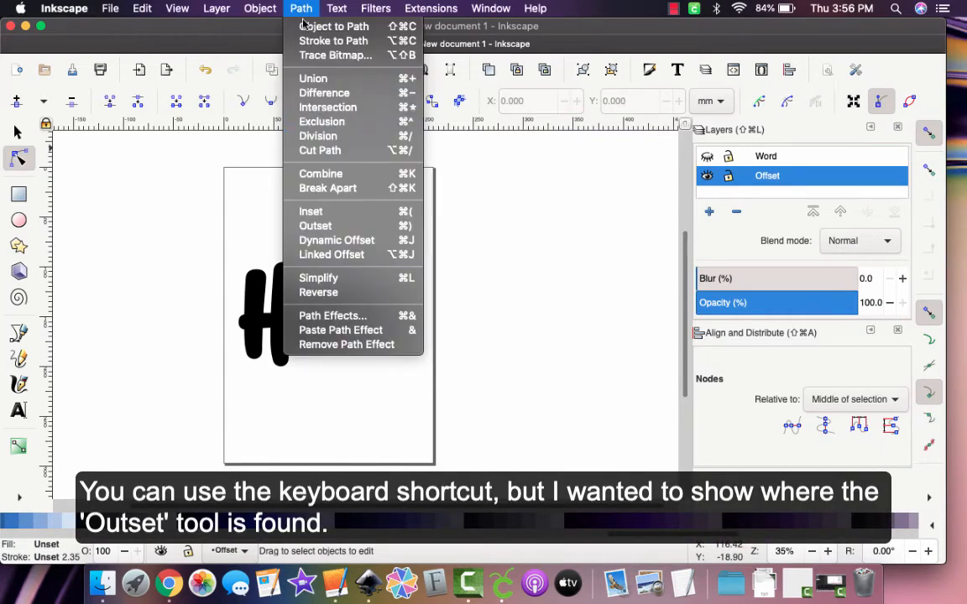
click(324, 227)
click(304, 10)
click(317, 227)
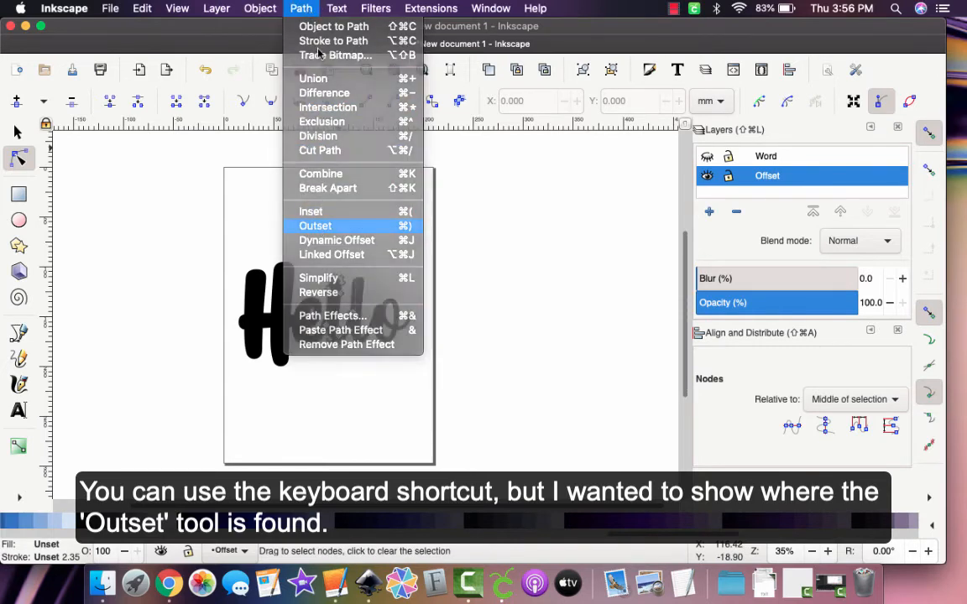
click(302, 10)
click(324, 226)
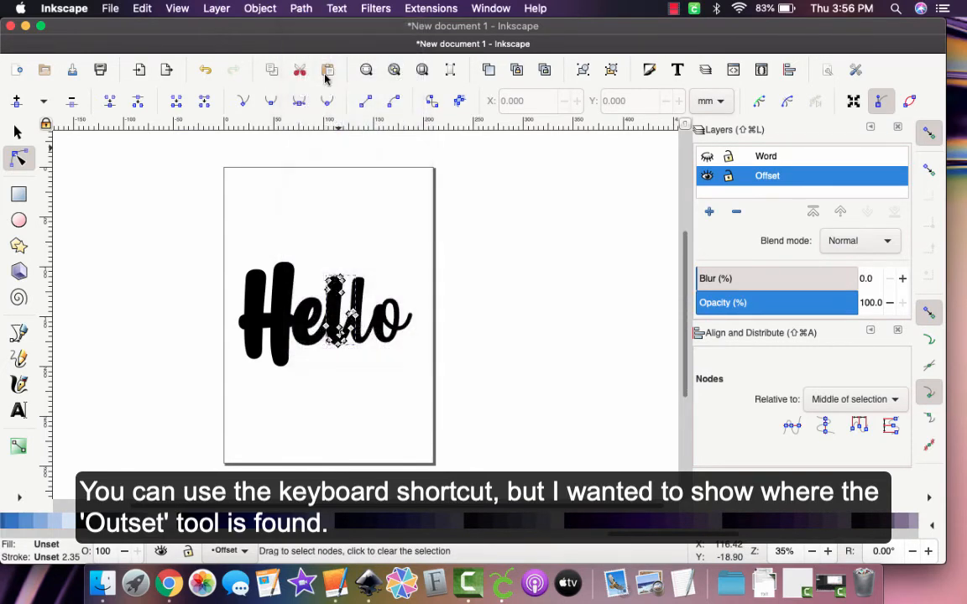
- Outset the second l of the black Hello on the Offset layer four times
click(300, 8)
click(317, 227)
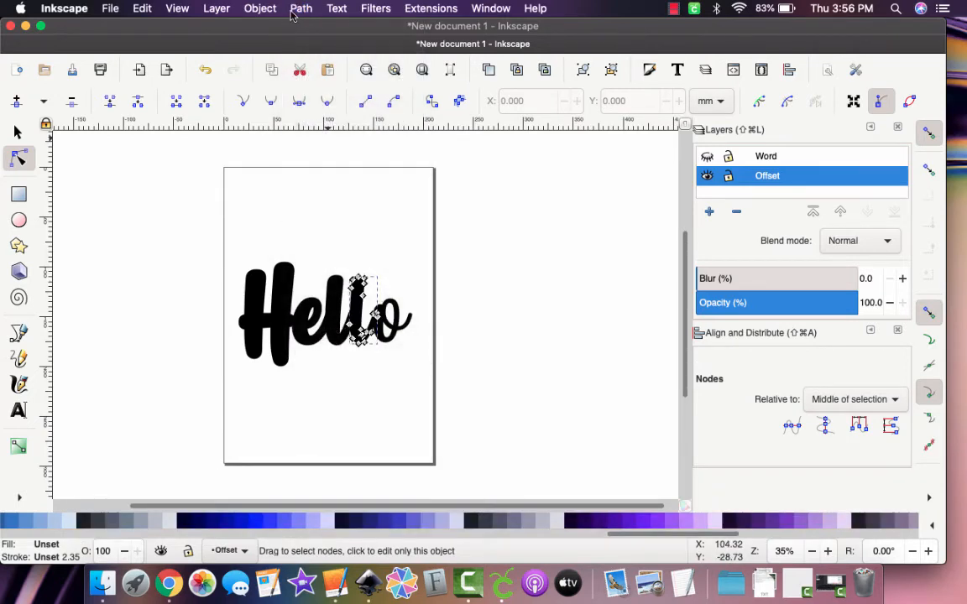
click(300, 9)
click(332, 226)
click(300, 8)
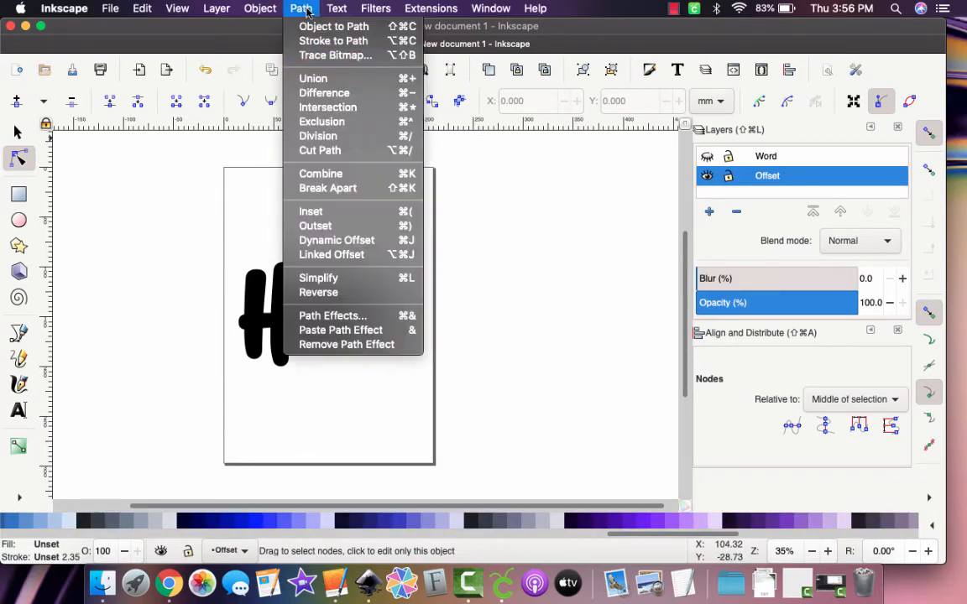
click(323, 227)
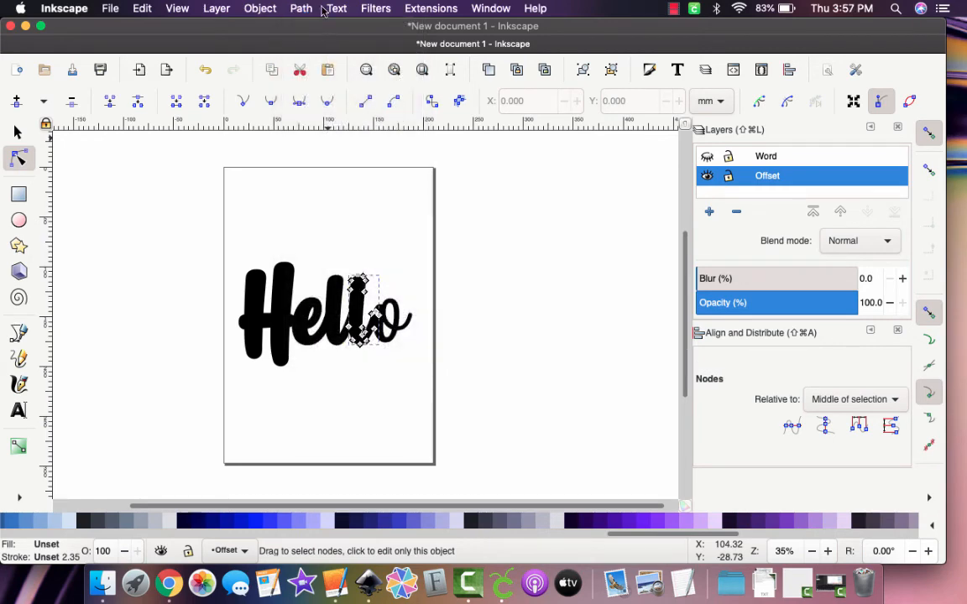
click(303, 8)
click(341, 226)
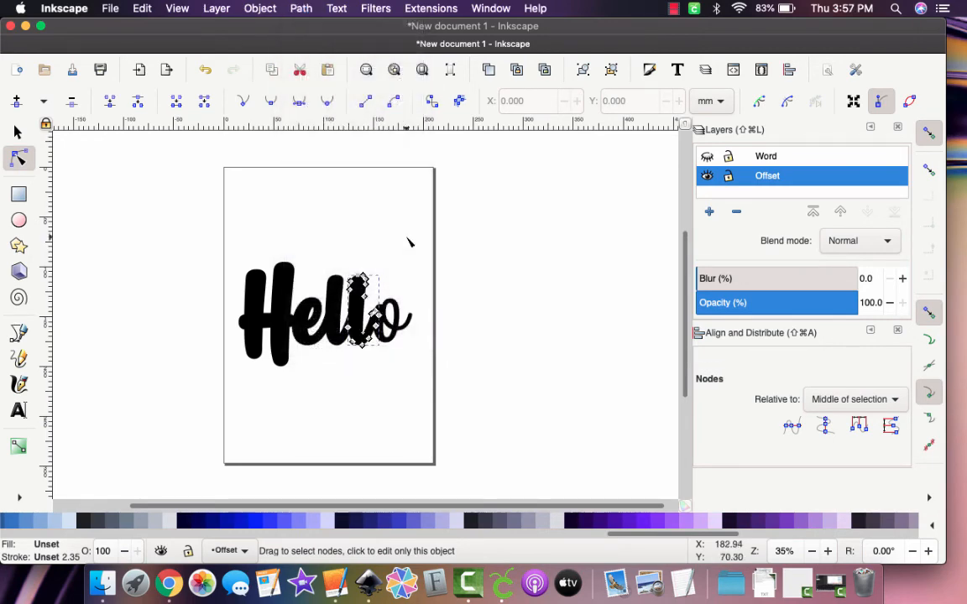
- Outset the letter o of the black Hello four times and switch back to the selection tool
click(294, 6)
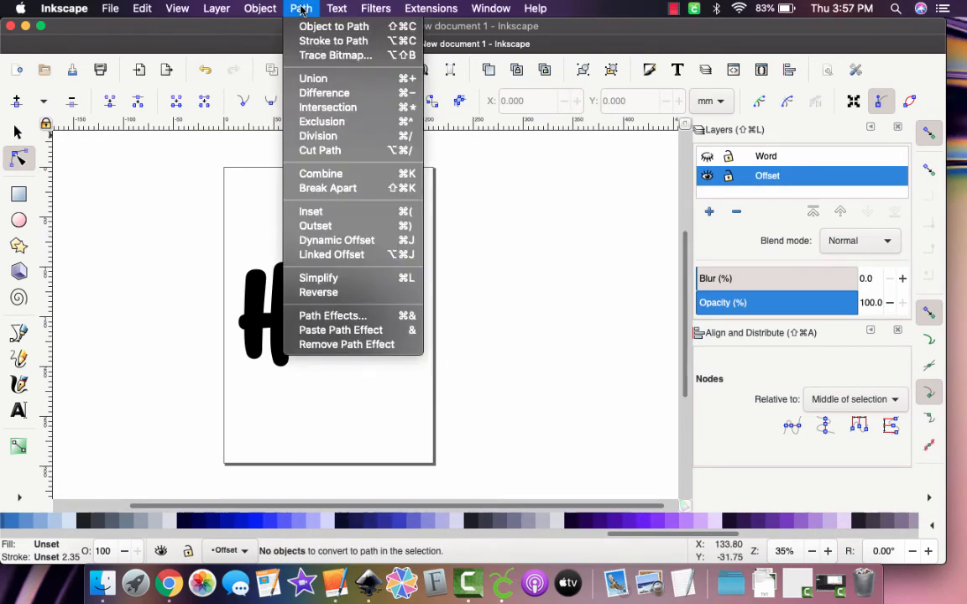
click(334, 226)
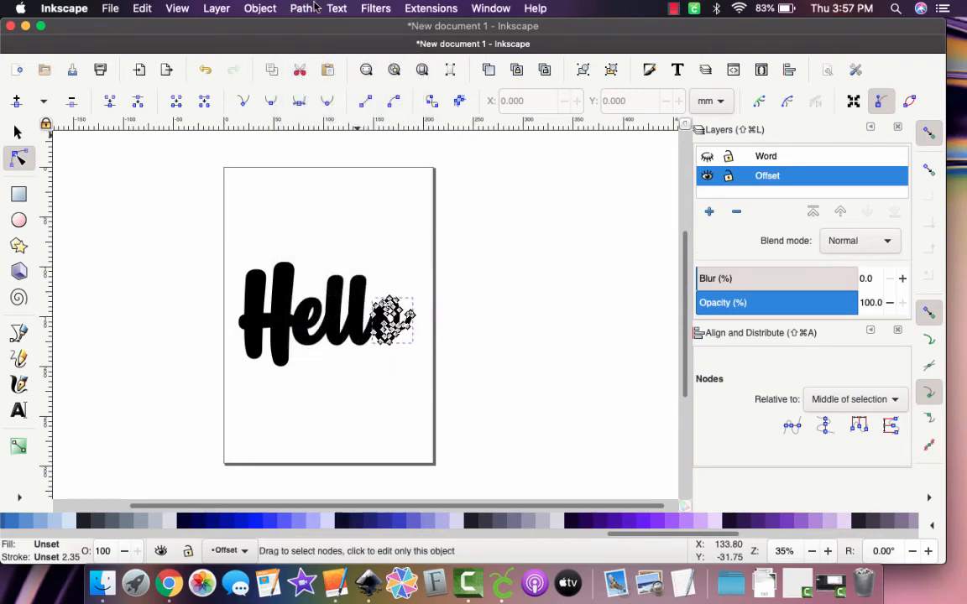
click(301, 8)
click(317, 225)
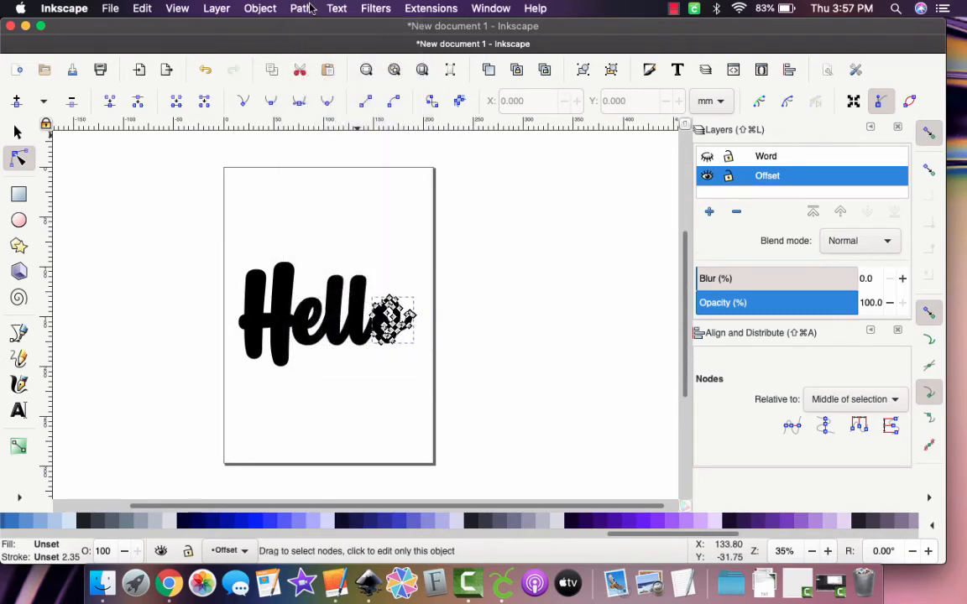
click(301, 8)
click(343, 226)
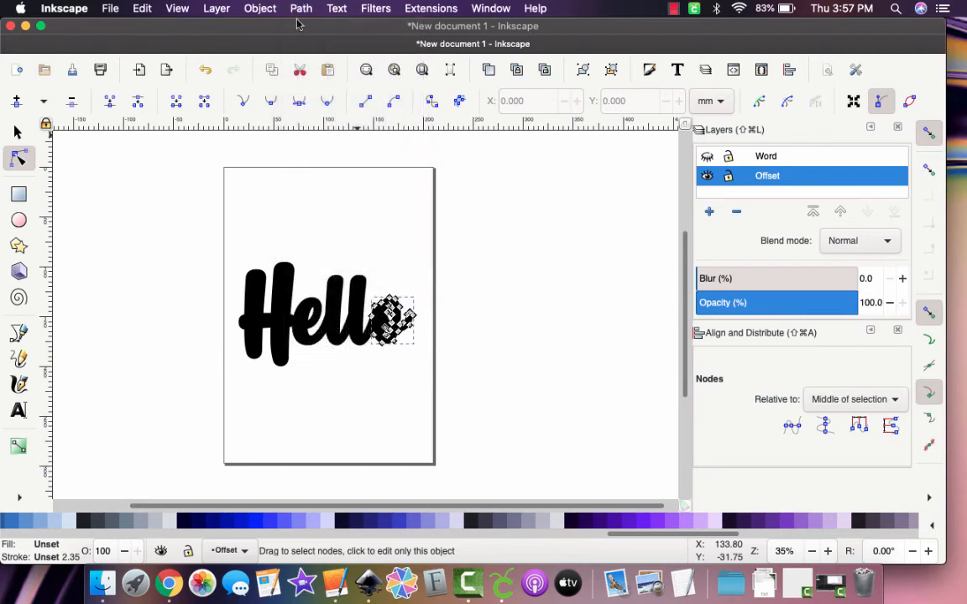
click(300, 9)
click(344, 228)
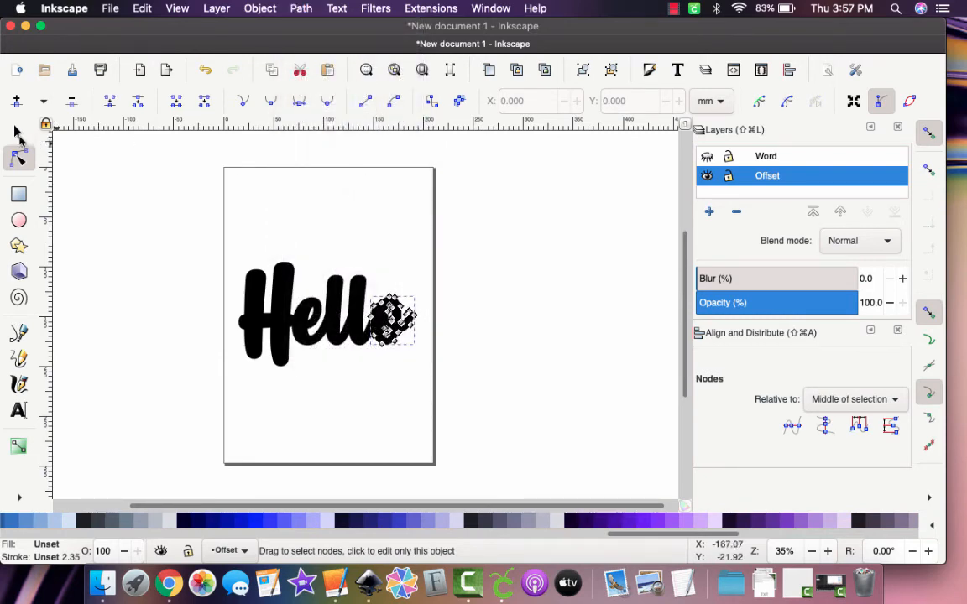
click(17, 133)
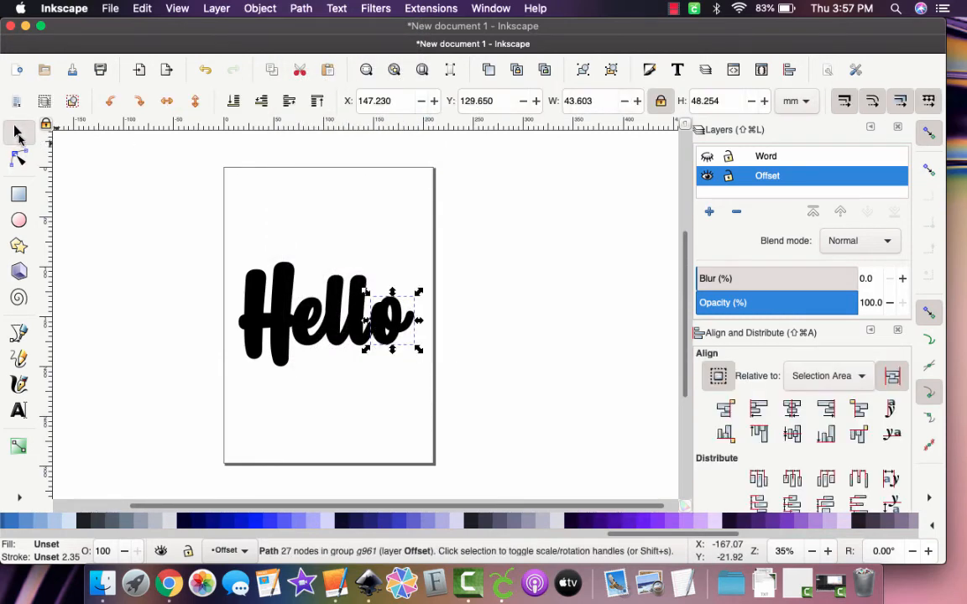
- Show the Word layer again and deselect the letter o
click(706, 157)
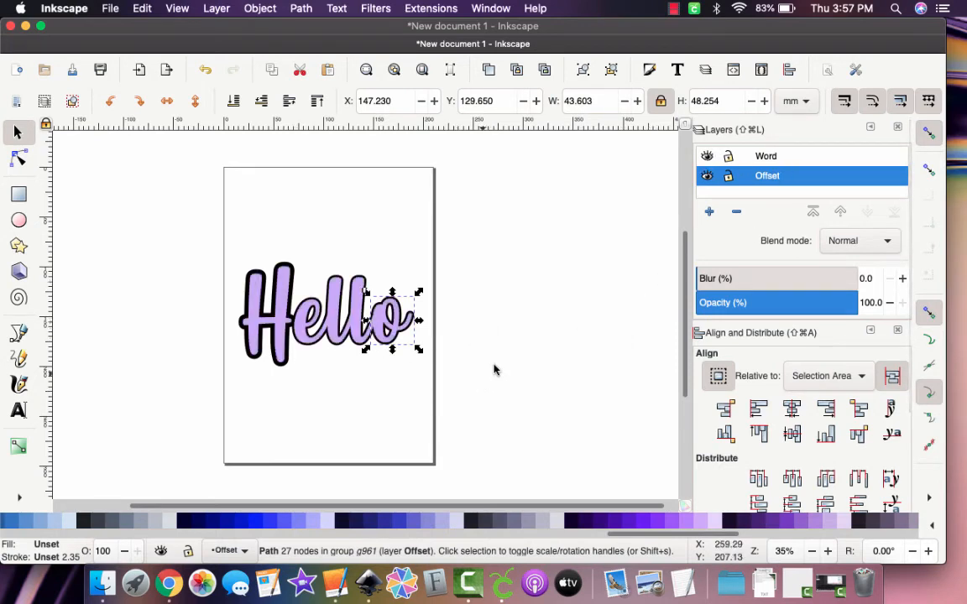
click(466, 365)
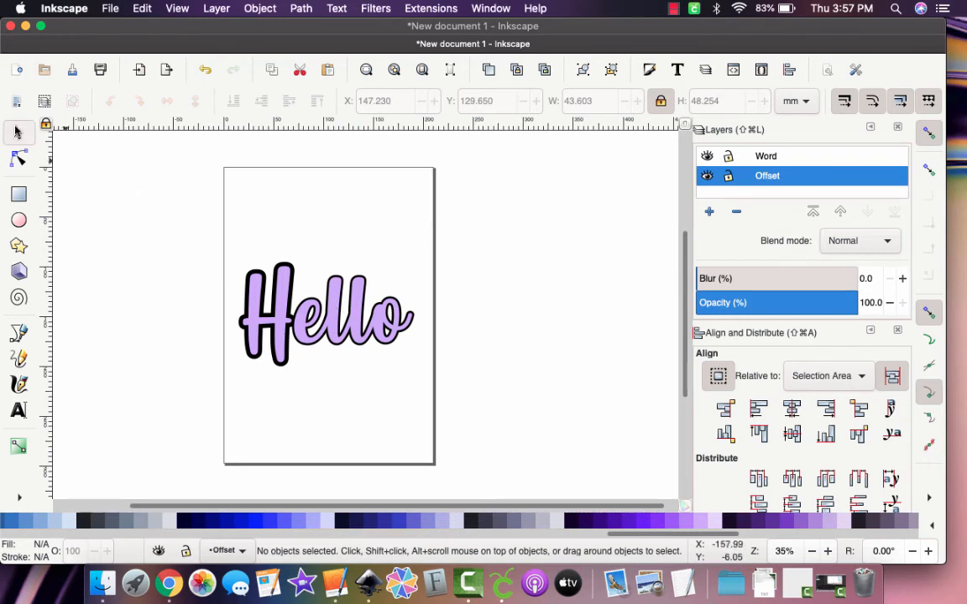
- Save the document as a Plain SVG file named outline in the Downloads folder
click(107, 10)
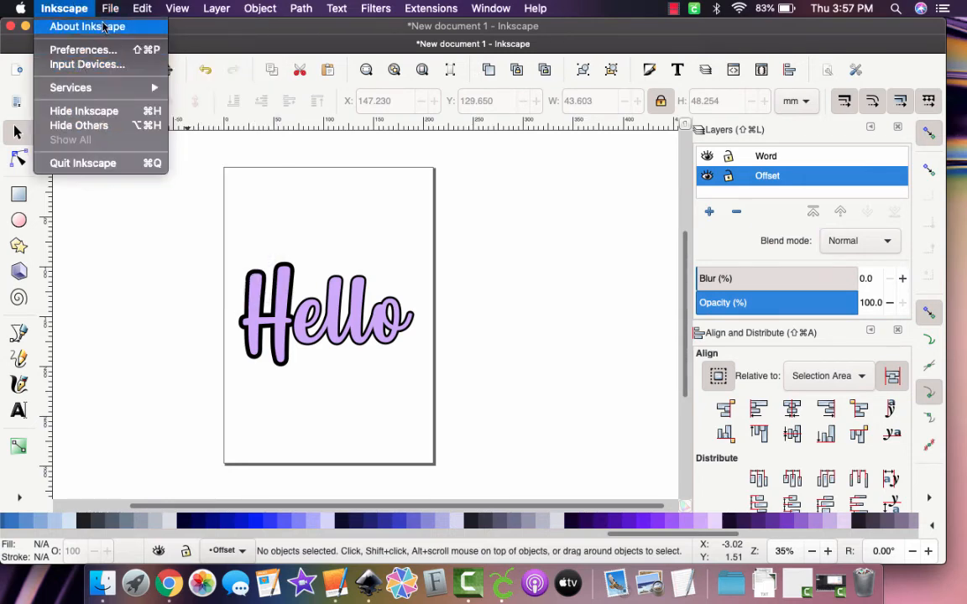
click(123, 100)
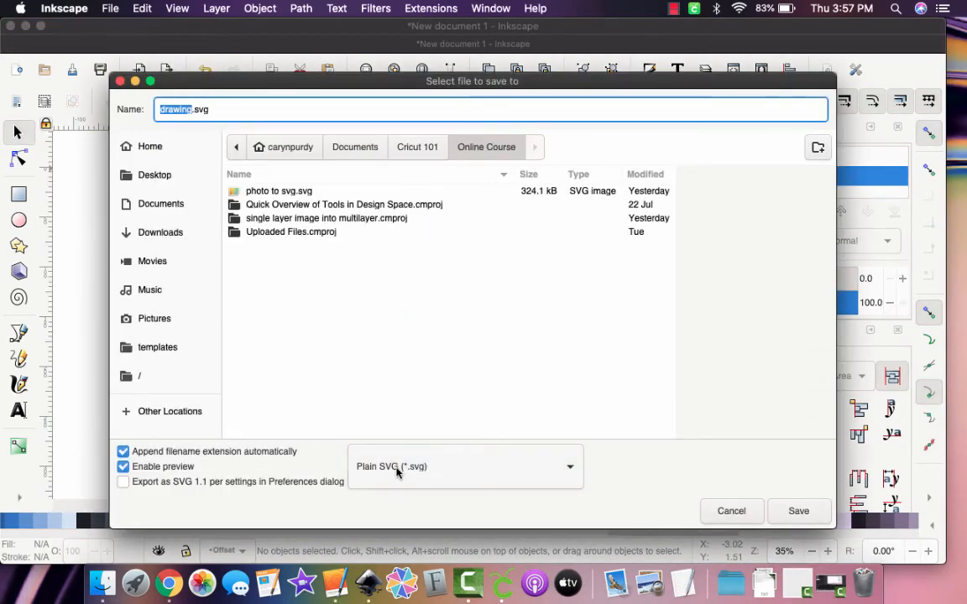
click(391, 467)
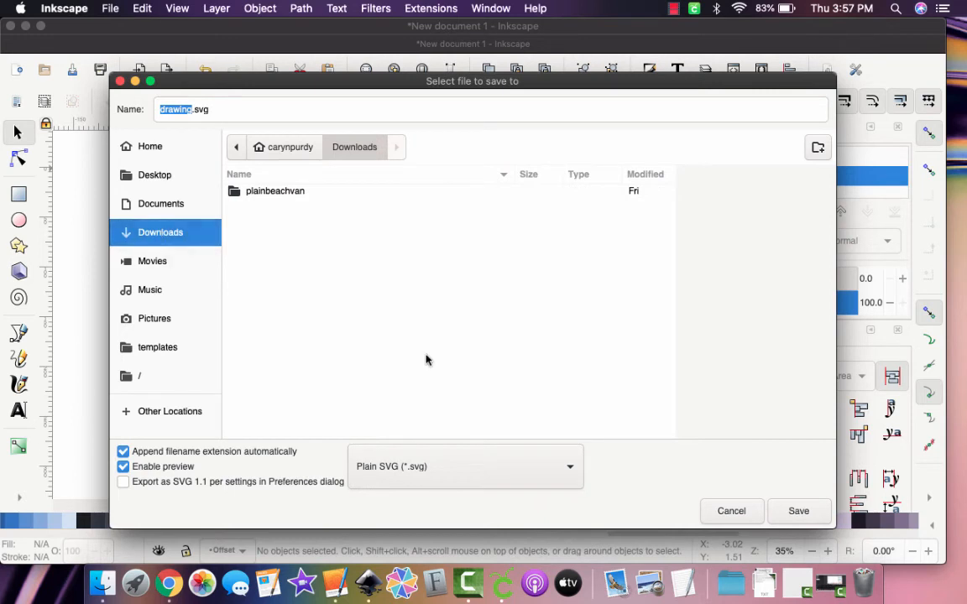
text(outline)
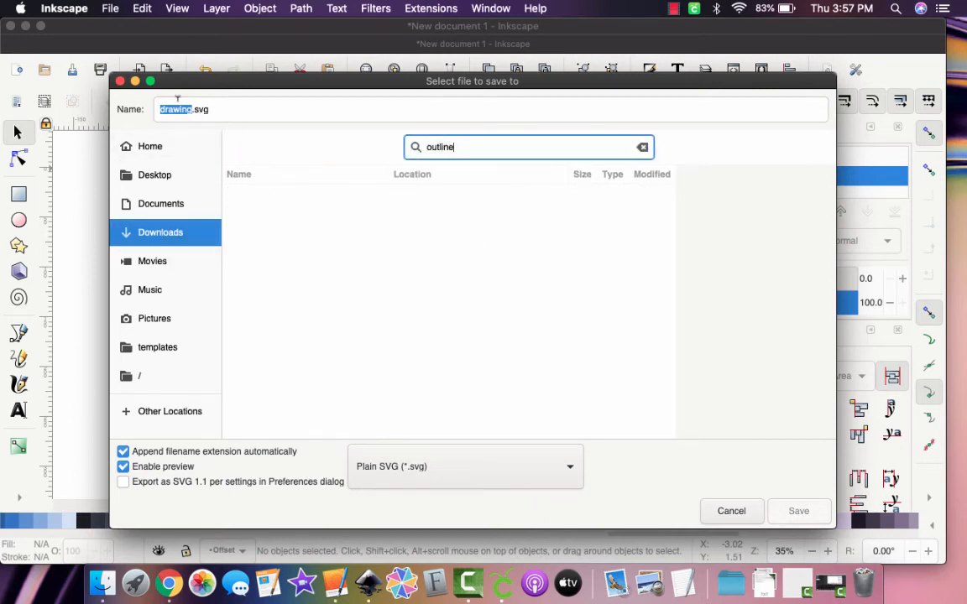
click(186, 108)
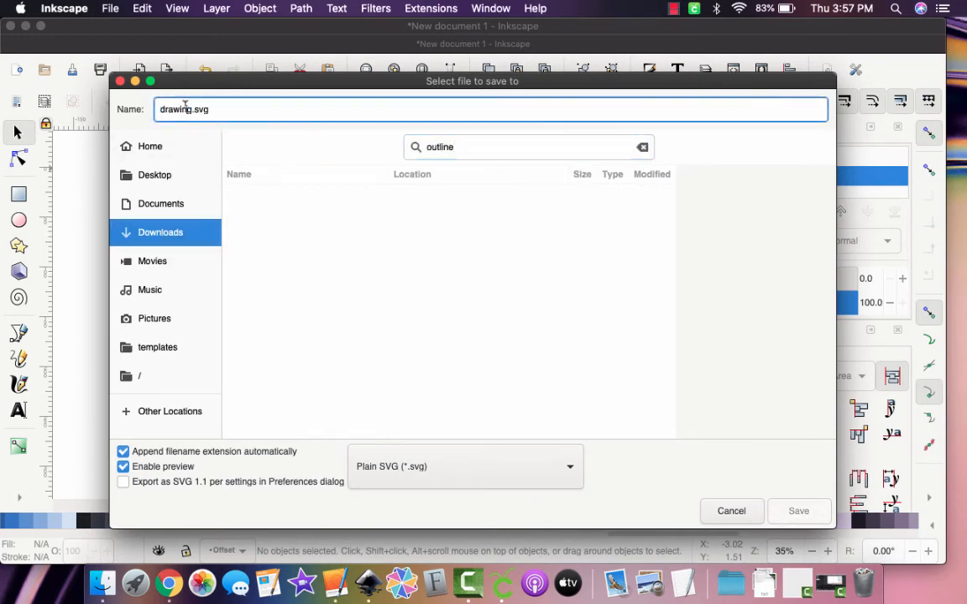
click(151, 147)
click(147, 229)
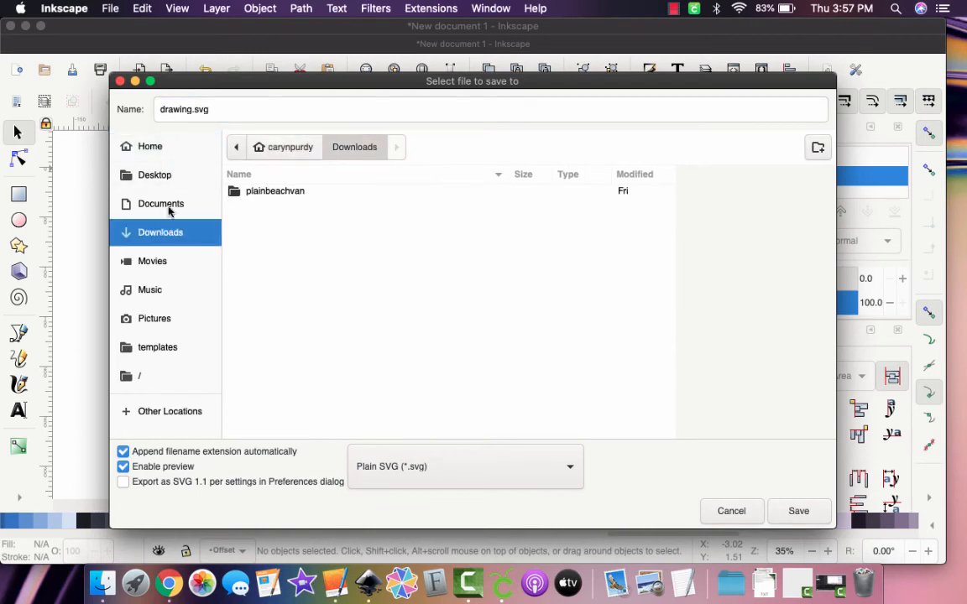
triple_click(189, 103)
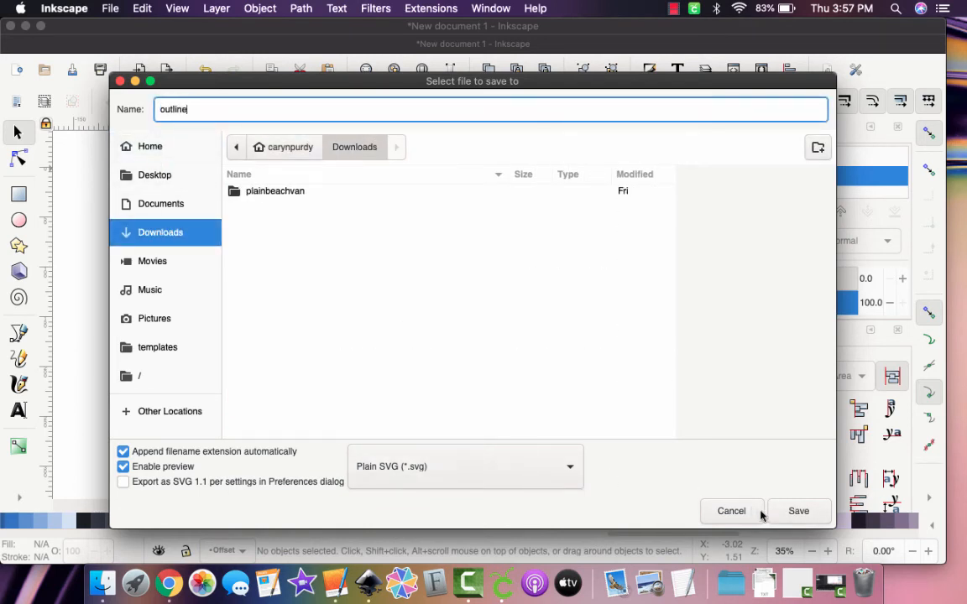
click(798, 512)
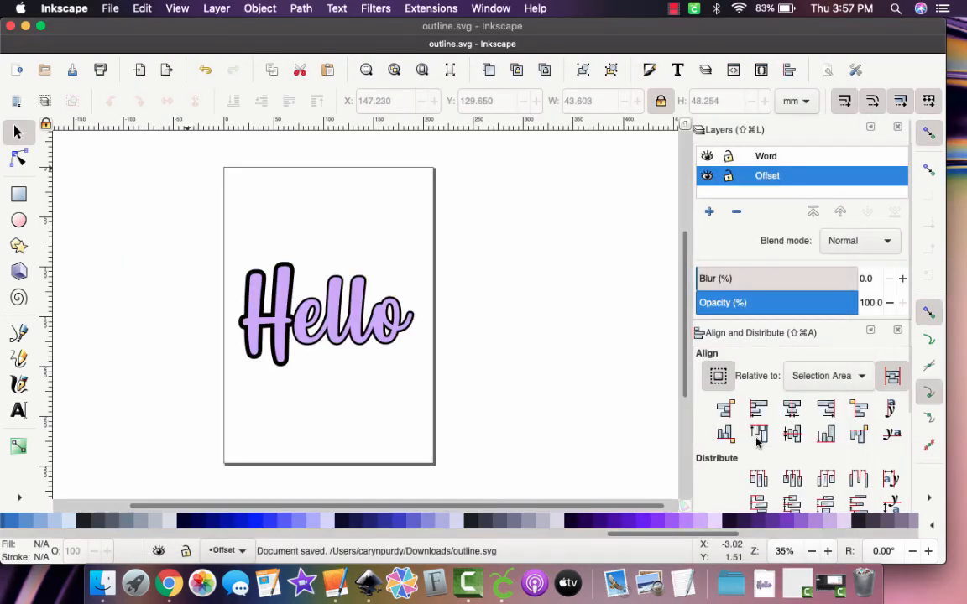
- Switch to Cricut Design Space and load outline.svg from the Downloads folder as an image upload
click(502, 583)
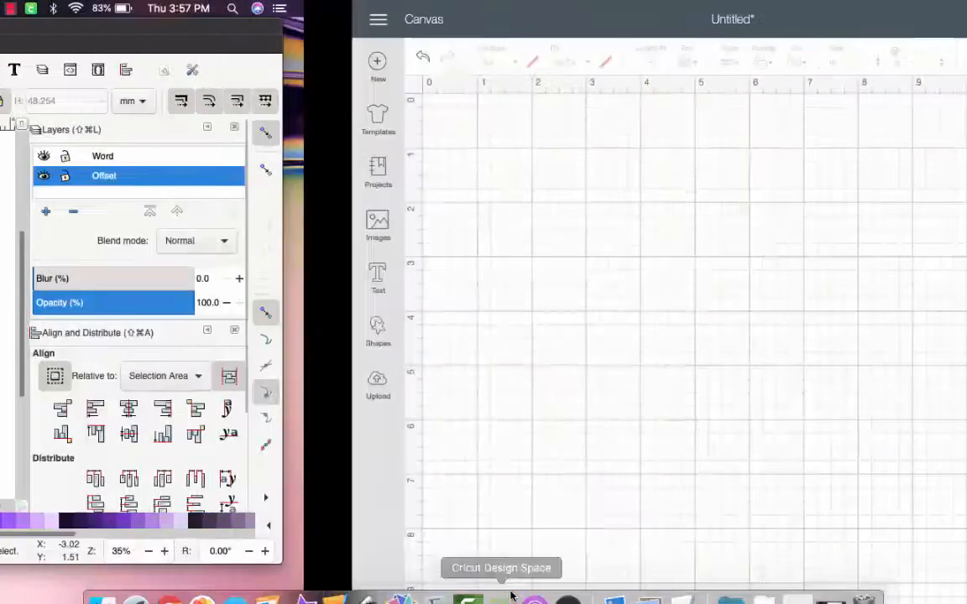
click(26, 391)
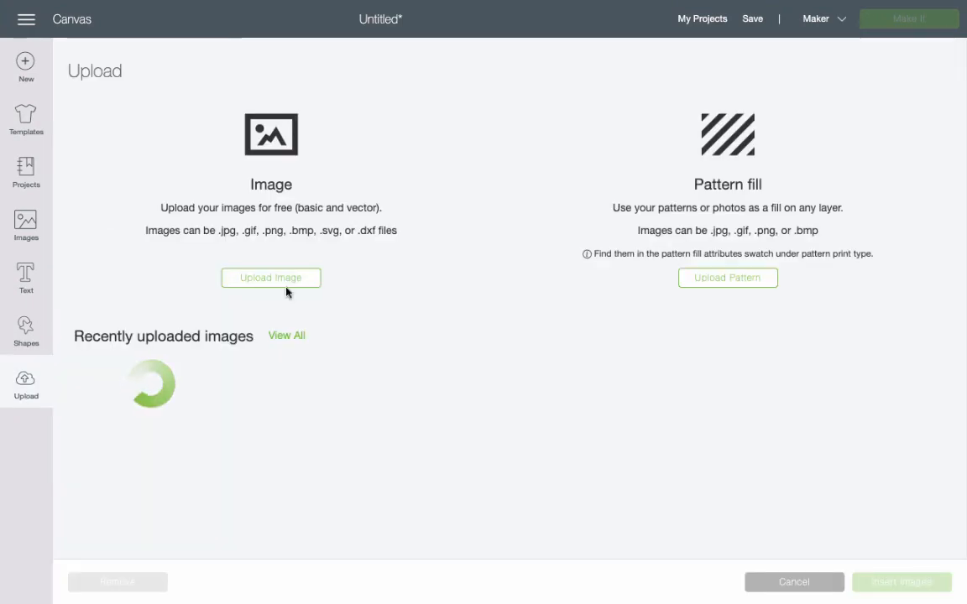
click(281, 278)
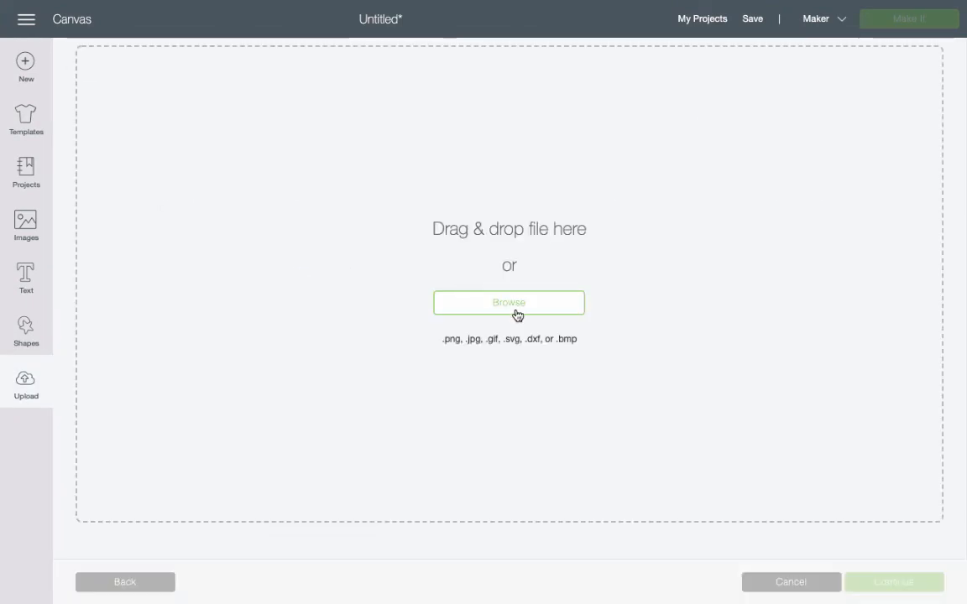
click(364, 284)
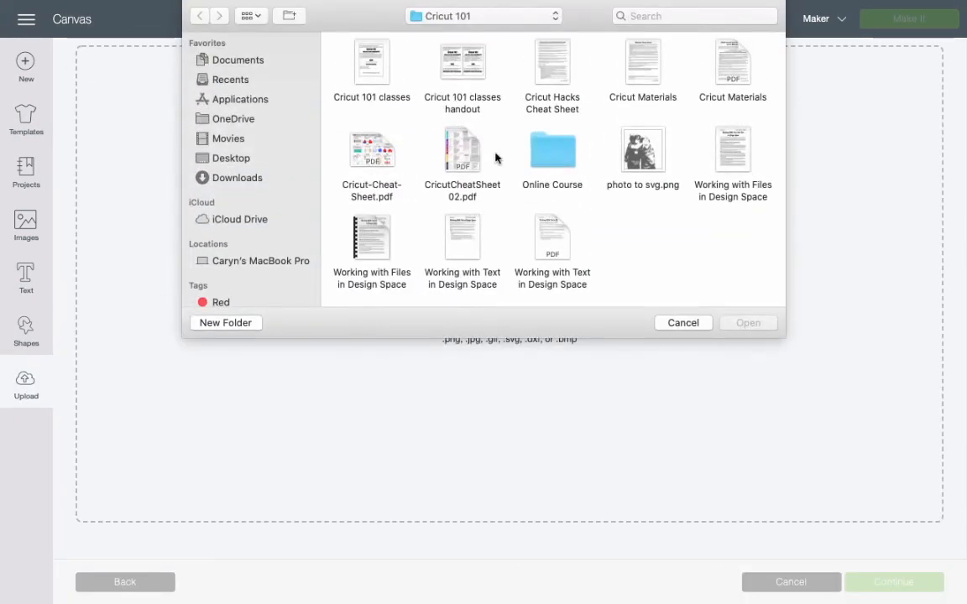
click(239, 178)
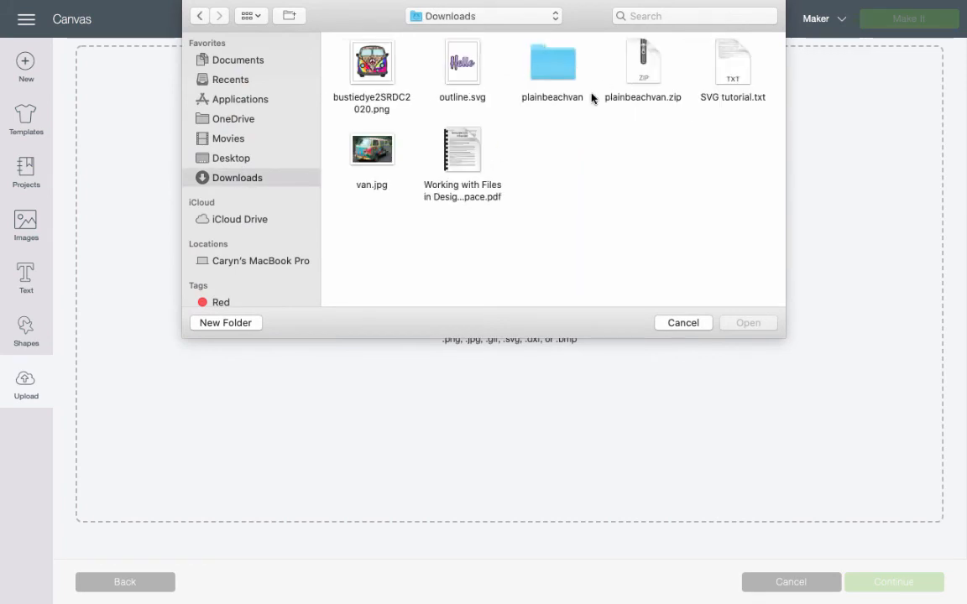
click(478, 78)
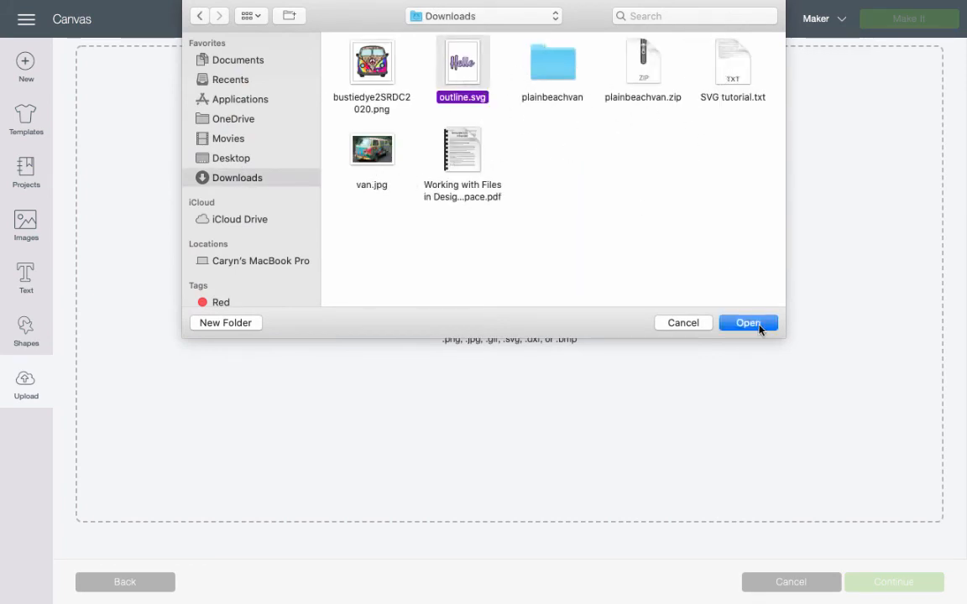
click(759, 327)
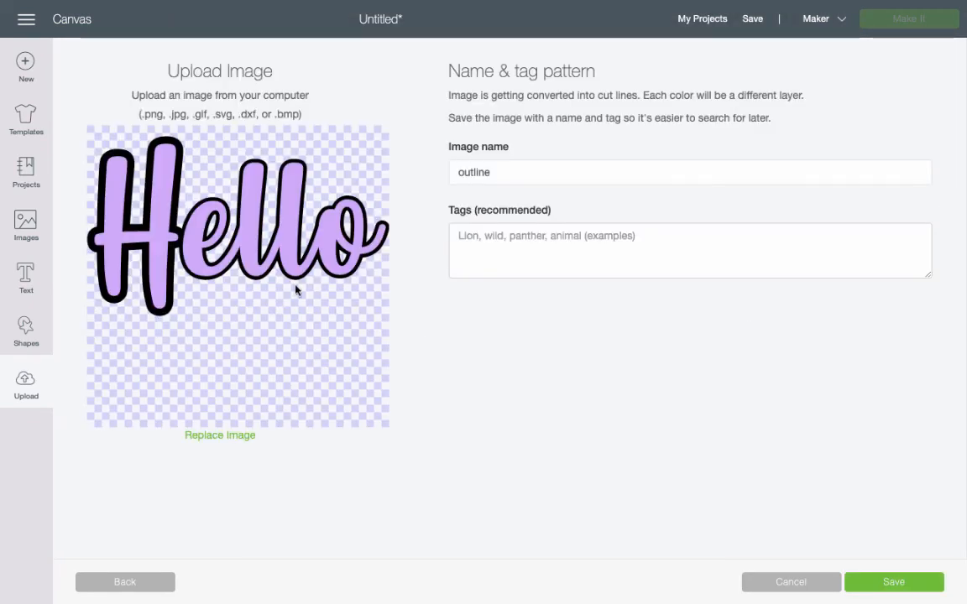
- Save the uploaded outline image and insert it on the canvas, starting about 4 inches across
click(911, 583)
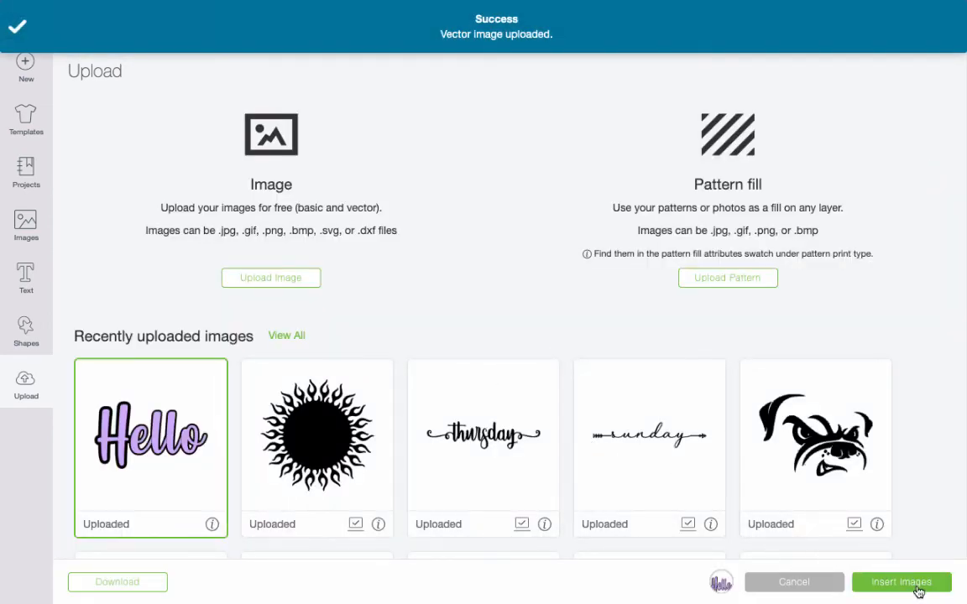
click(918, 588)
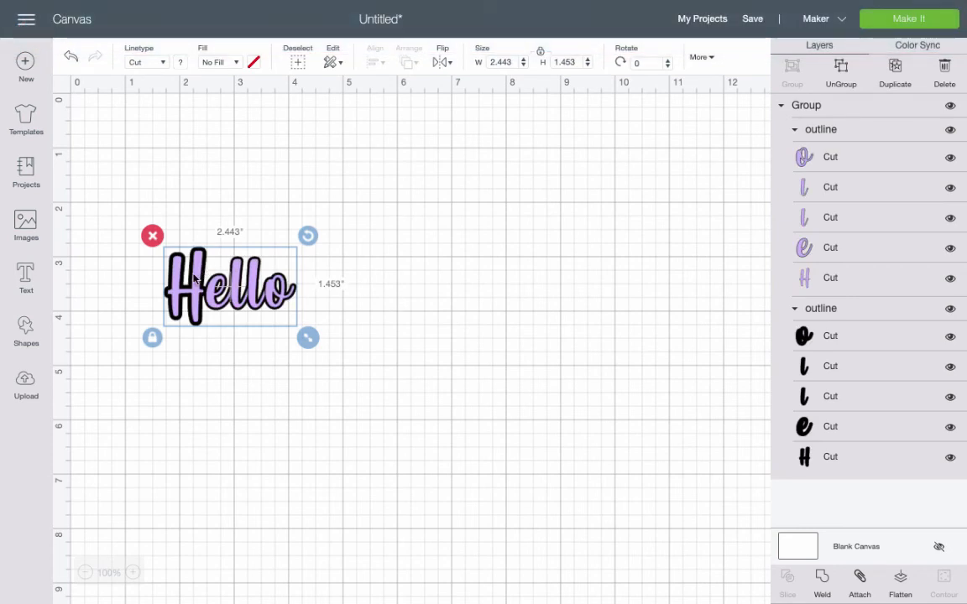
drag(195, 278, 313, 273)
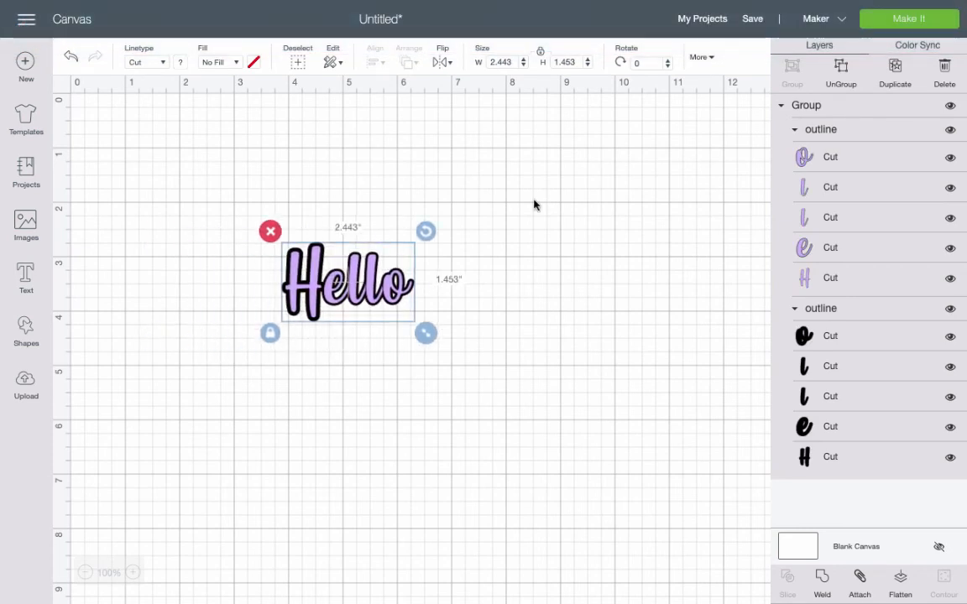
- Ungroup the Hello design and move the purple word off the black one, below it
click(842, 74)
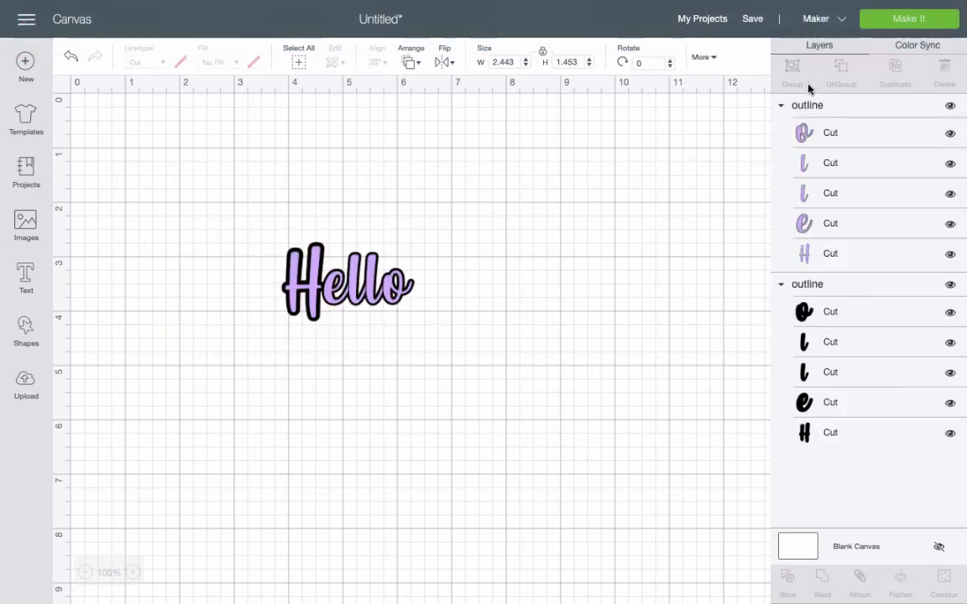
click(318, 283)
drag(317, 283, 378, 390)
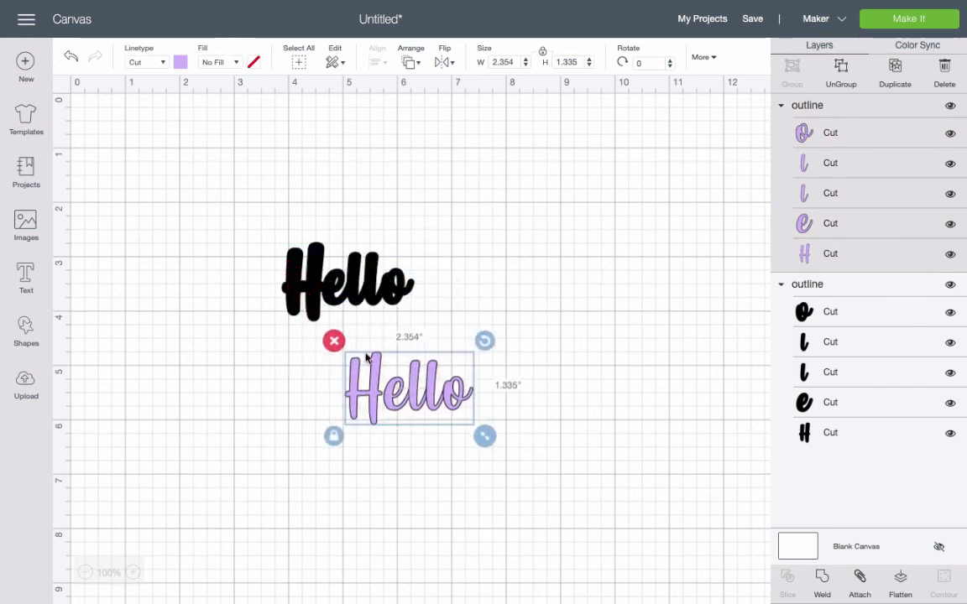
- Weld the purple letters into one shape and the black letters into another
click(820, 588)
click(287, 262)
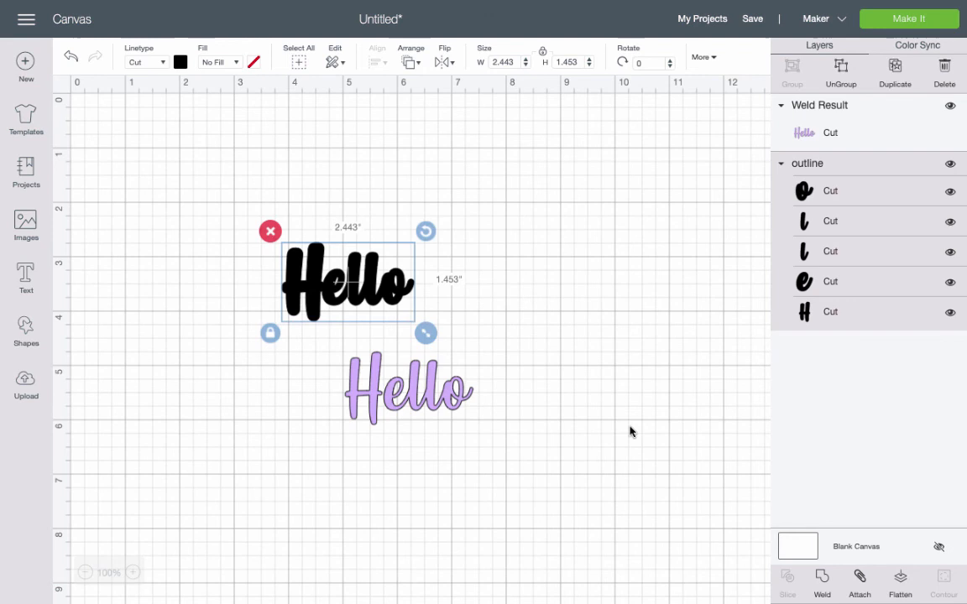
click(822, 576)
- Reposition the two welded words so they overlap and send the purple Hello to the front
click(372, 392)
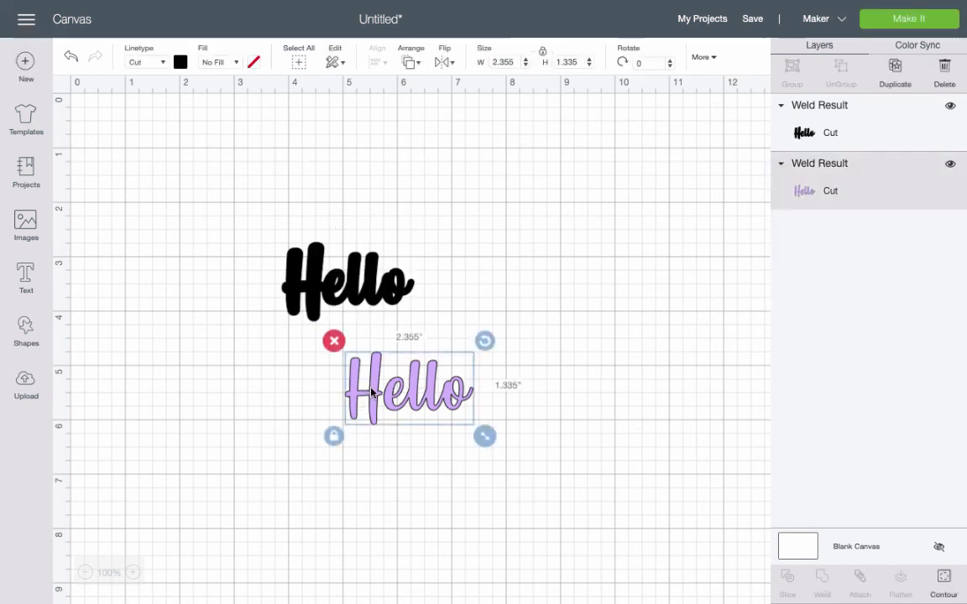
drag(372, 392, 329, 198)
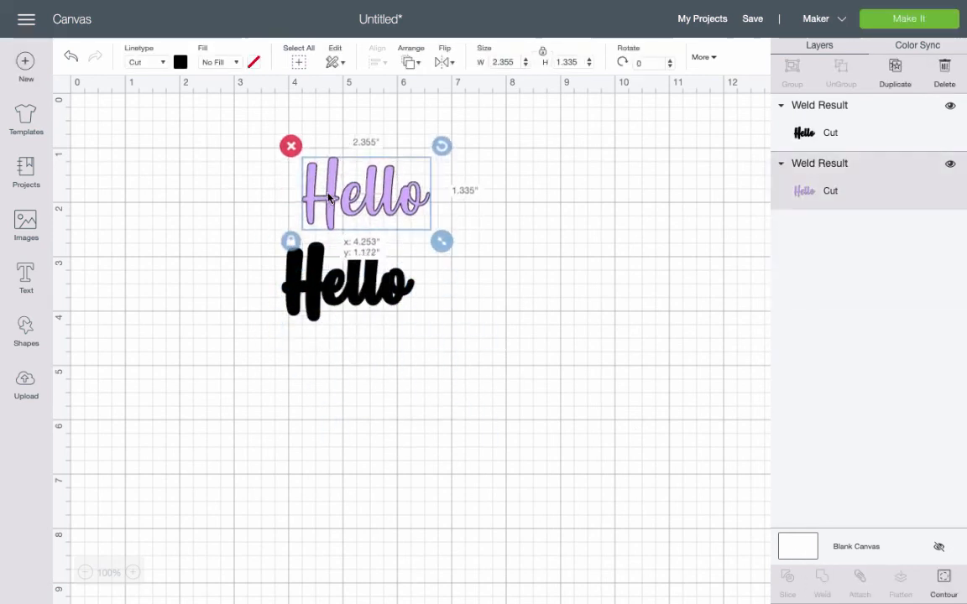
drag(363, 284, 301, 220)
drag(393, 189, 340, 239)
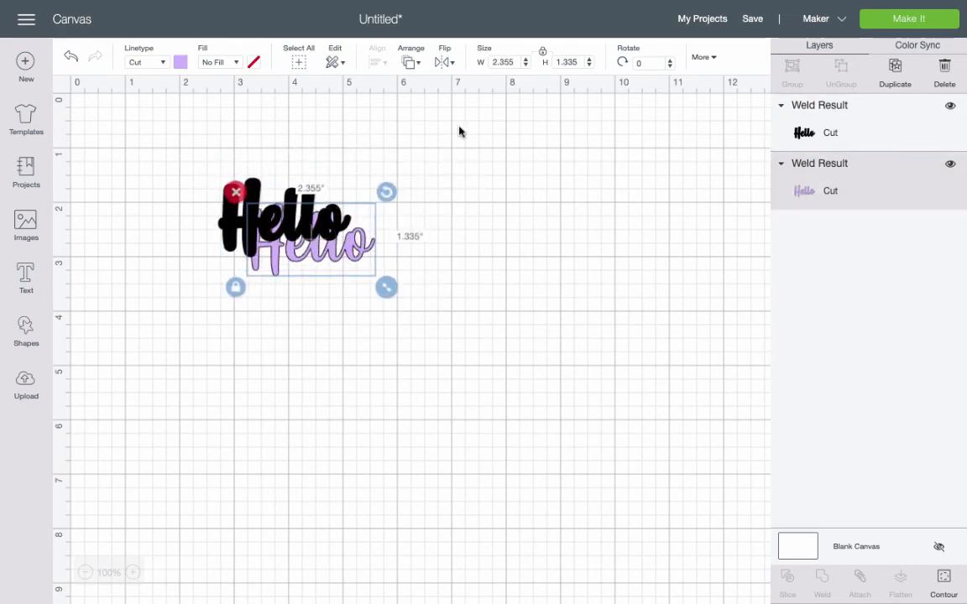
click(422, 64)
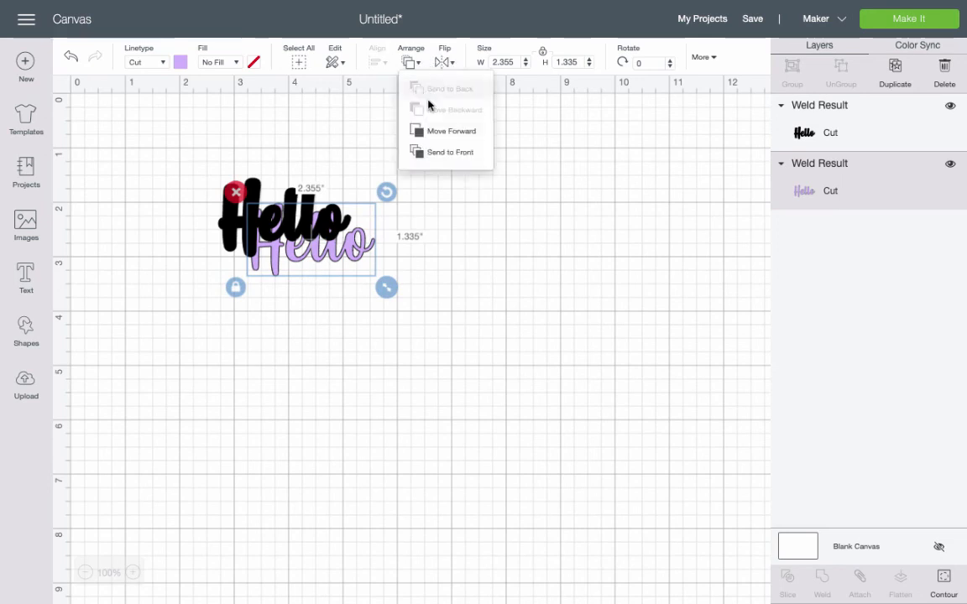
click(438, 151)
- Select both Hello words and align them to a common center
drag(179, 150, 434, 319)
click(378, 63)
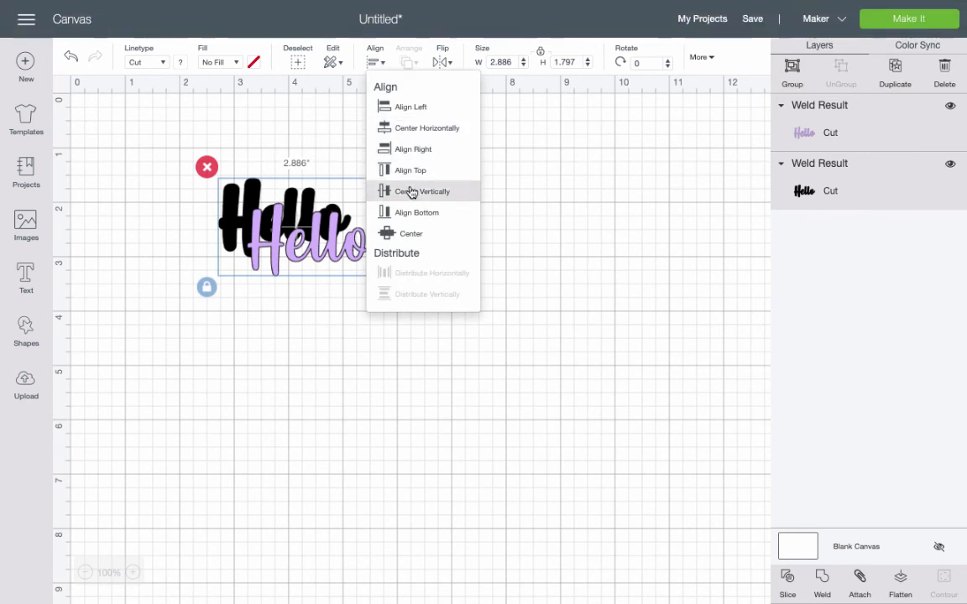
click(416, 232)
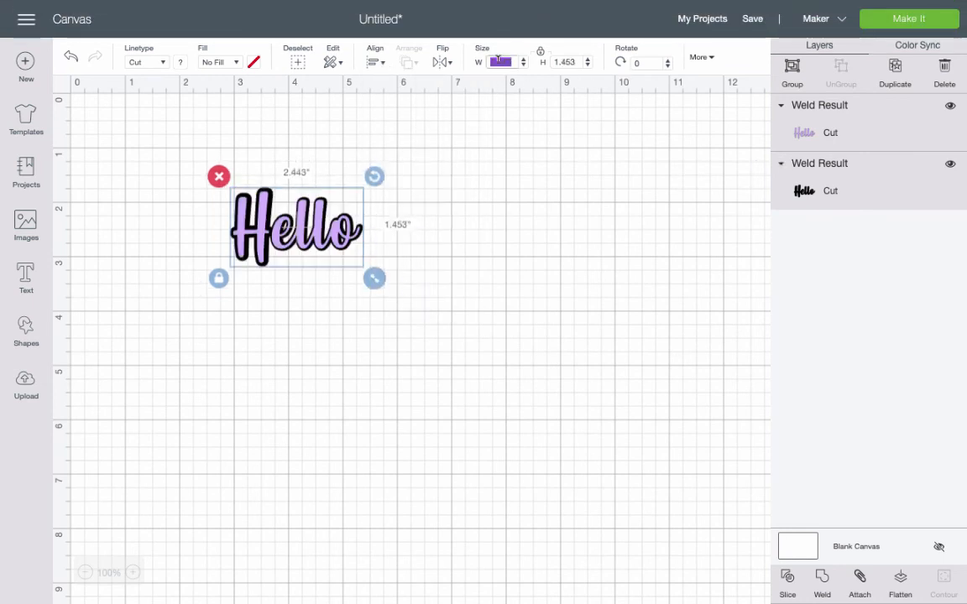
- Set the width of the combined Hello design to 7 inches and deselect it
text(7)
key(Tab)
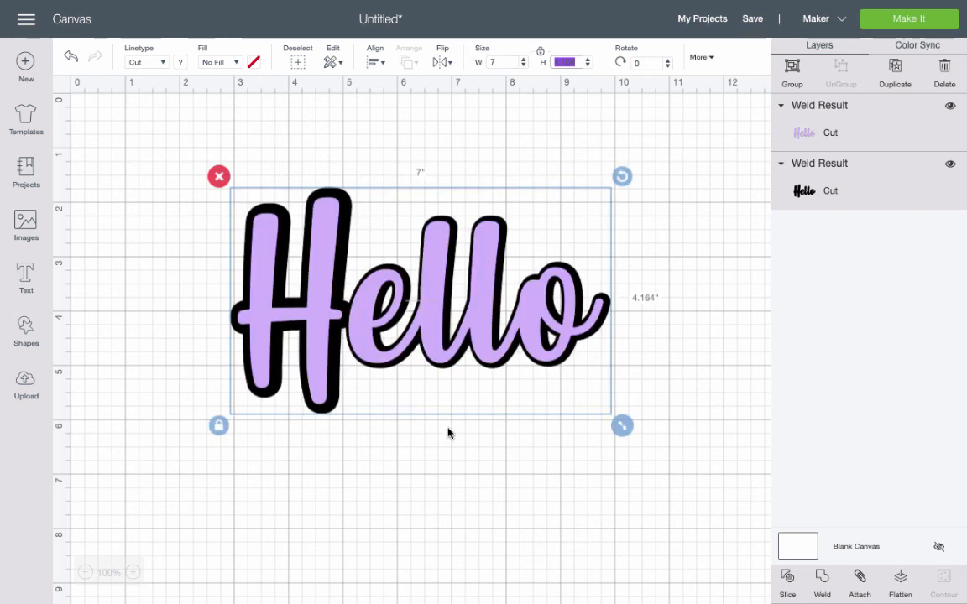
click(557, 492)
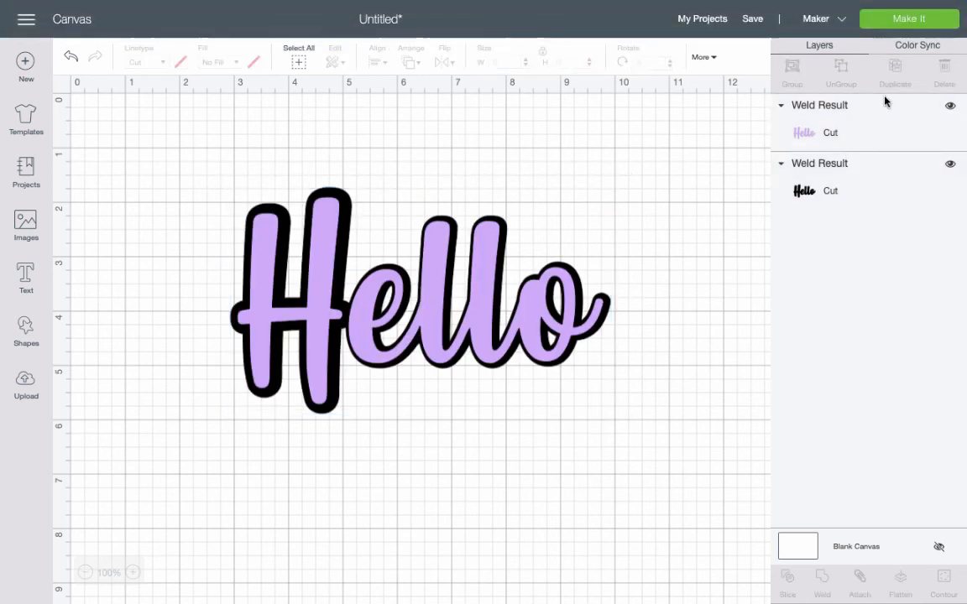
- Send the project to mat preparation and move the black Hello to about 1 inch across and 1 inch down on mat 1
click(912, 25)
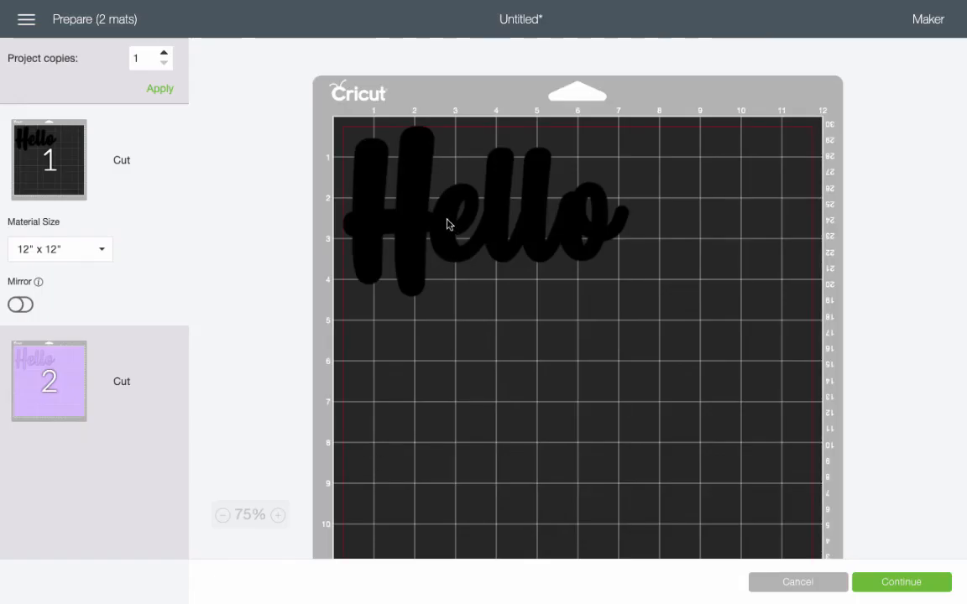
click(447, 224)
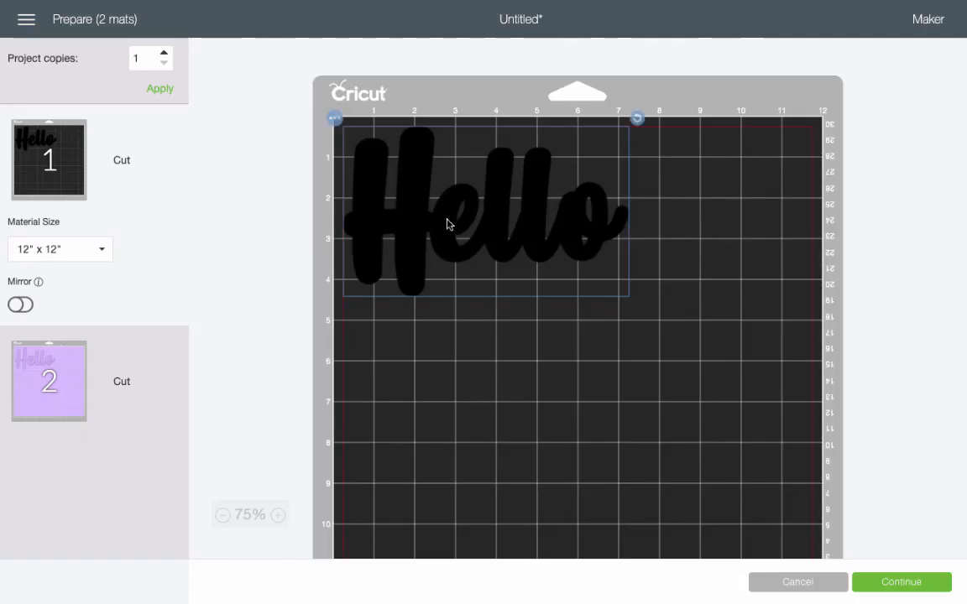
drag(456, 221, 487, 250)
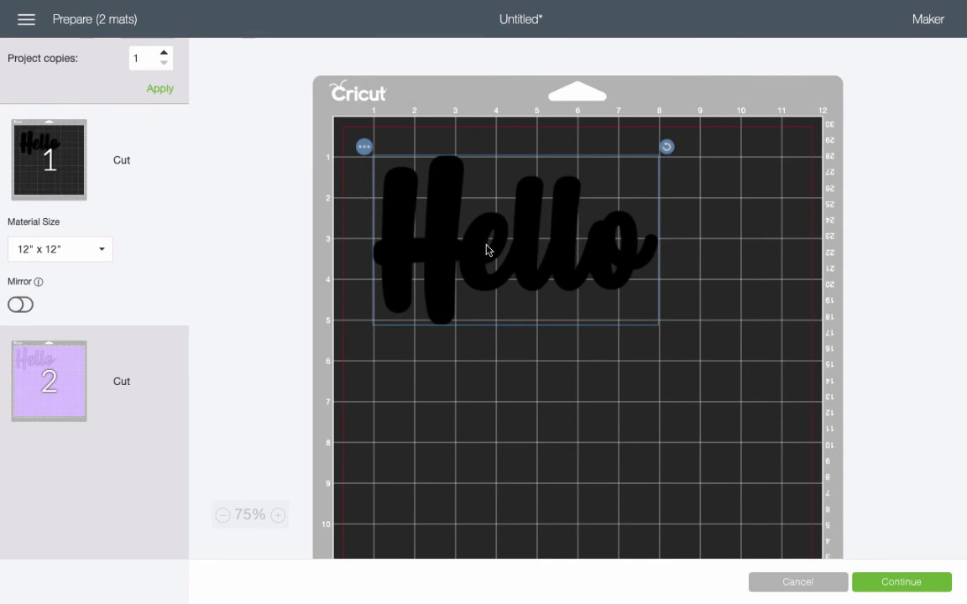
- On mat 2, move the purple Hello to about 0.5 inch across and 1 inch down
click(37, 378)
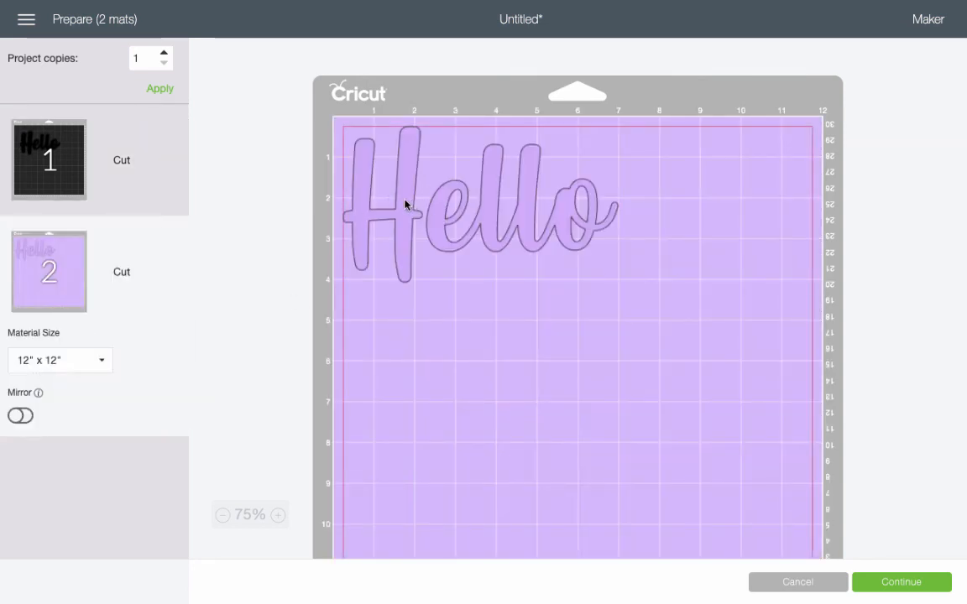
drag(405, 204, 414, 250)
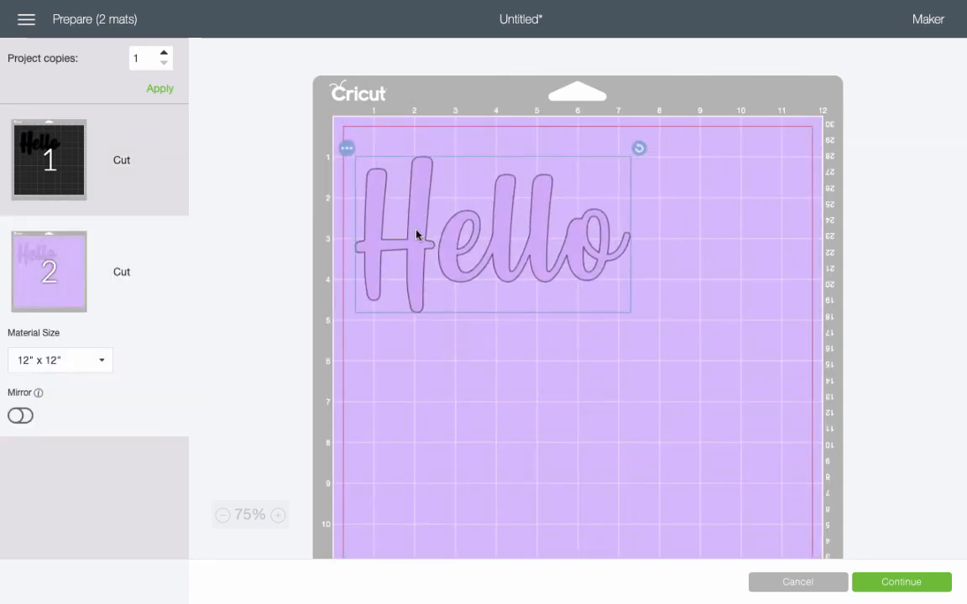
mouse_move(782, 7)
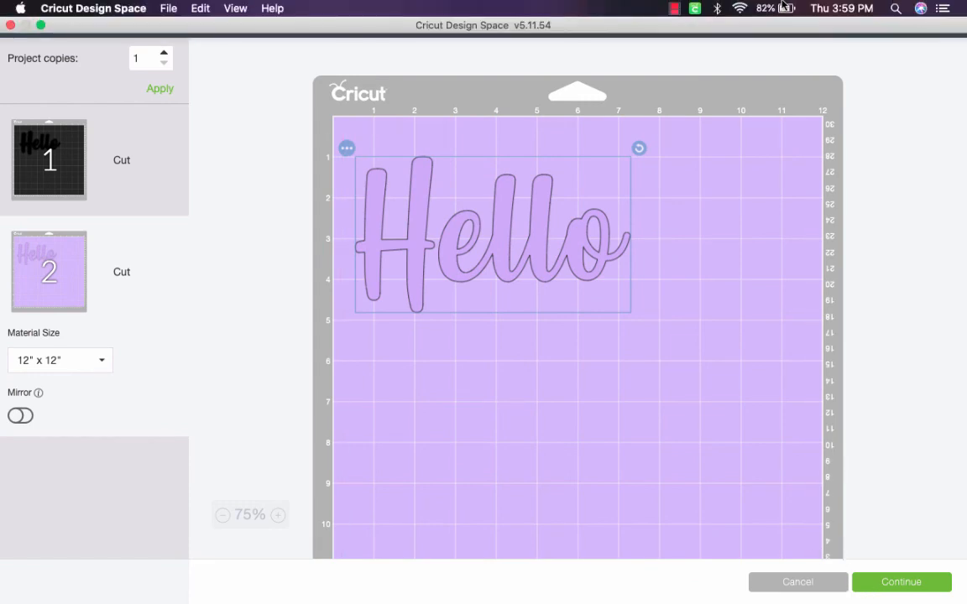
click(676, 10)
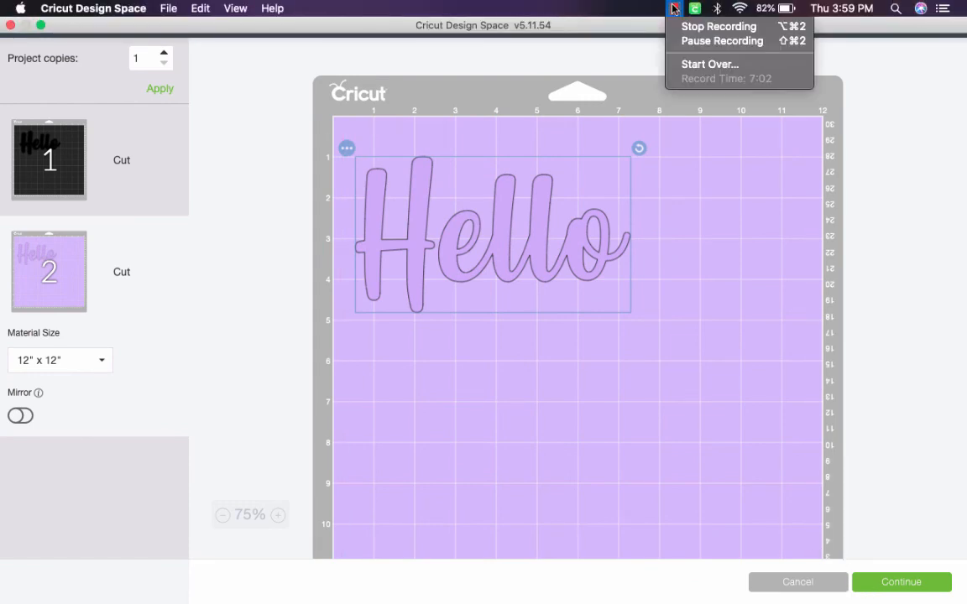